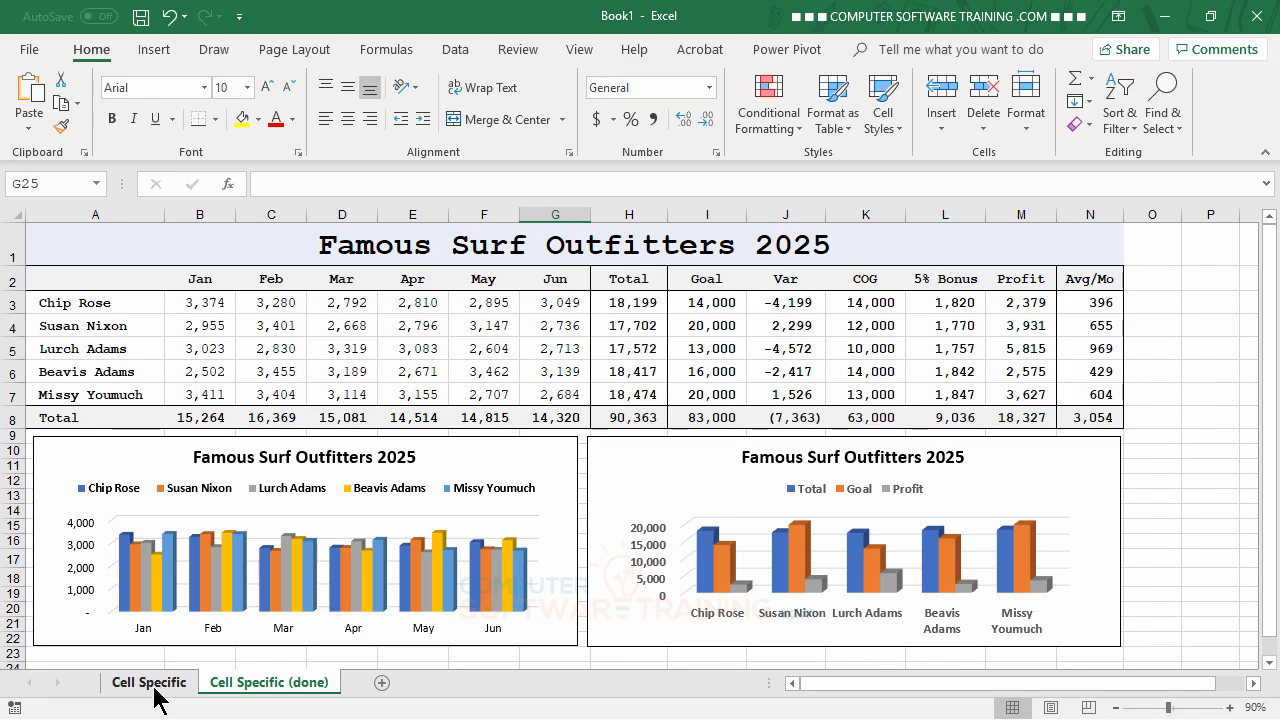
# - On the Cell Specific sheet, insert a 3-D clustered column chart from the January to June sales data in A2:G7
pyautogui.click(155, 690)
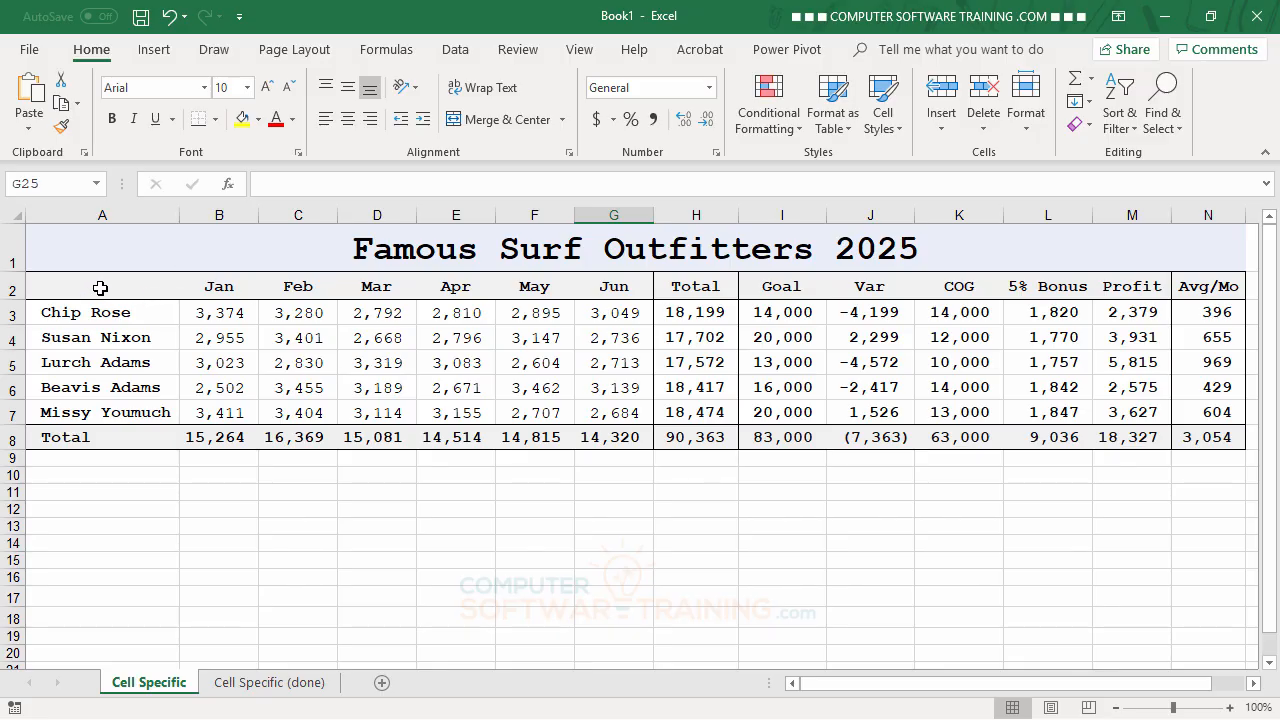
pyautogui.moveTo(100, 288); pyautogui.dragTo(616, 409)
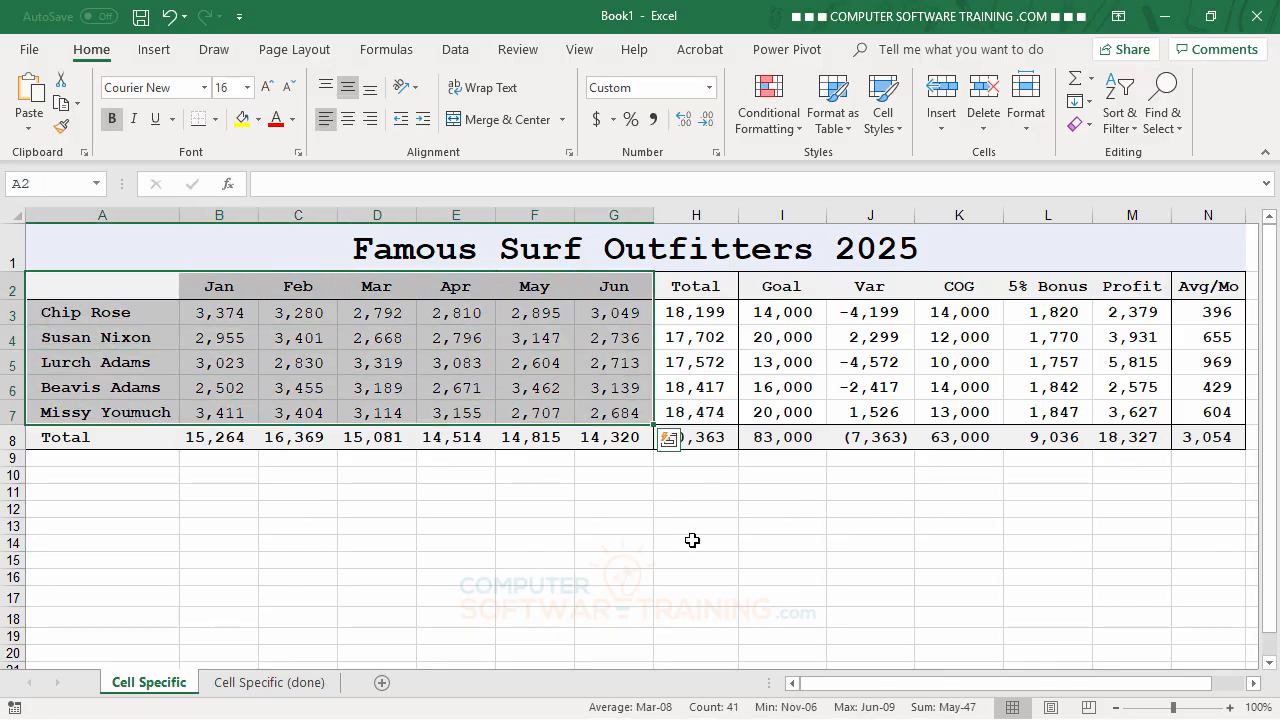
pyautogui.click(156, 55)
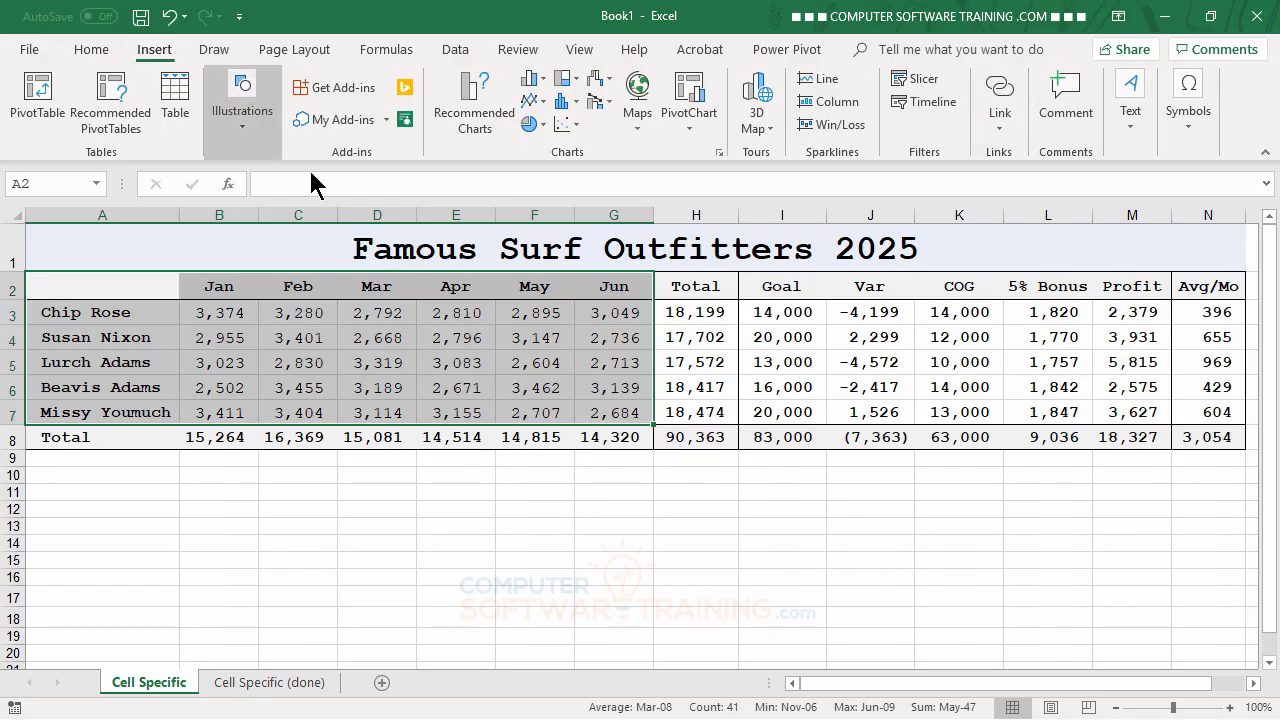
pyautogui.click(543, 82)
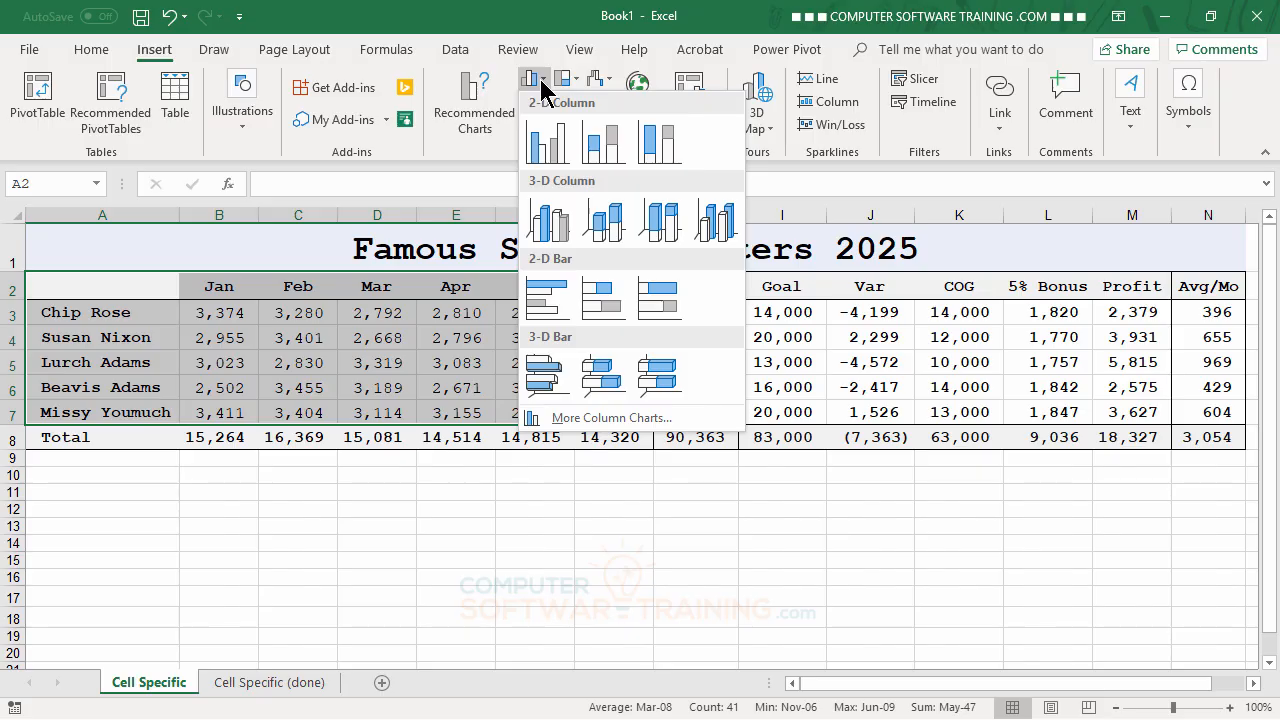
pyautogui.click(545, 218)
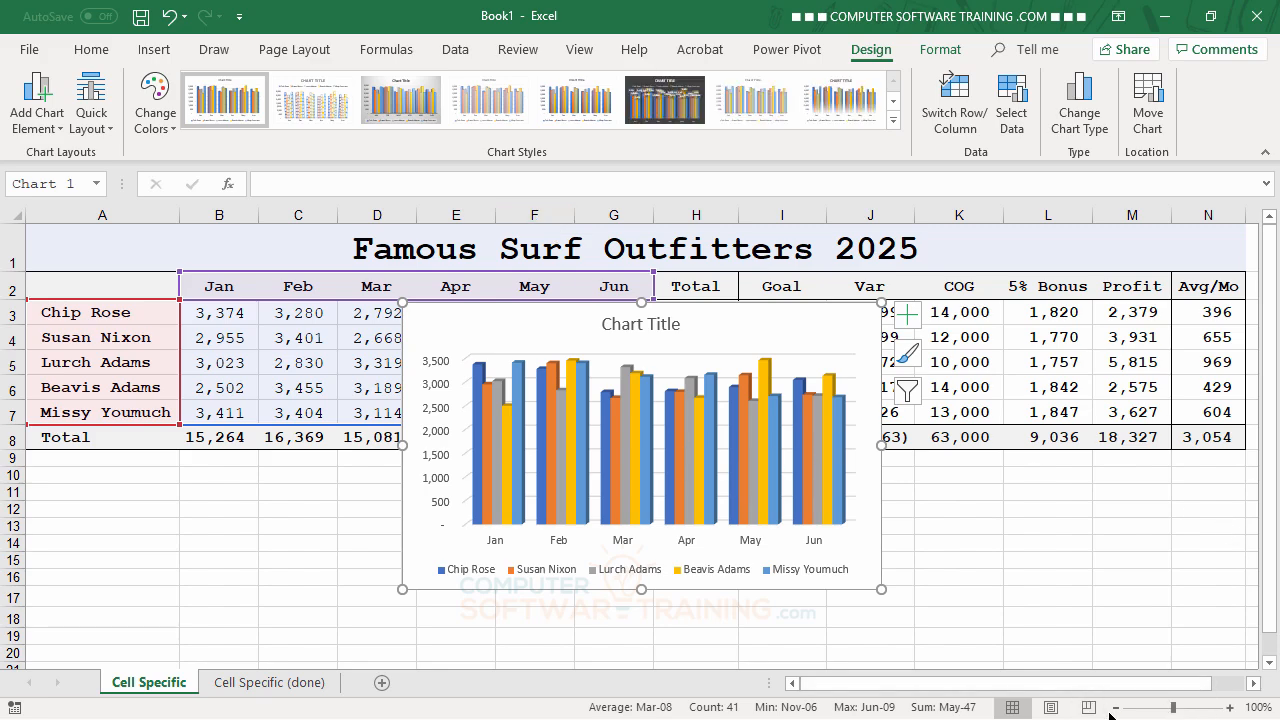
# - Move the chart directly below the table at column A and widen it to the end of column G
pyautogui.click(1080, 565)
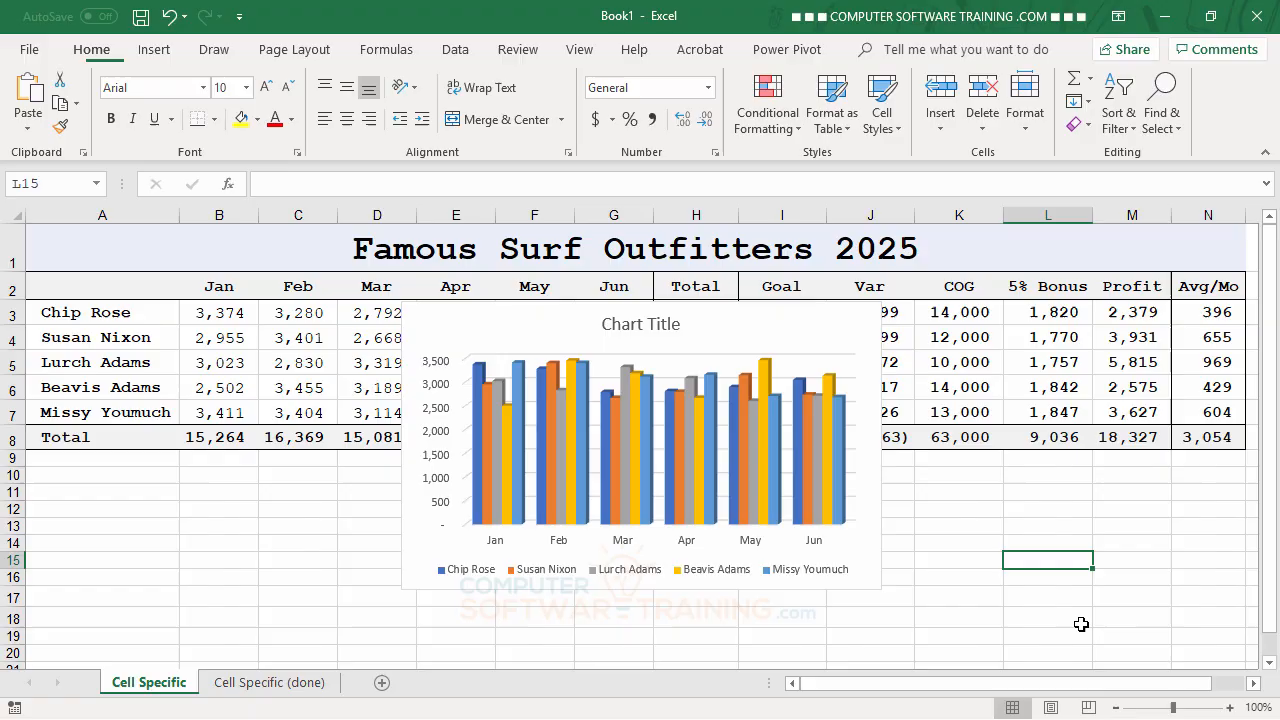
pyautogui.click(1116, 707)
pyautogui.click(1116, 707)
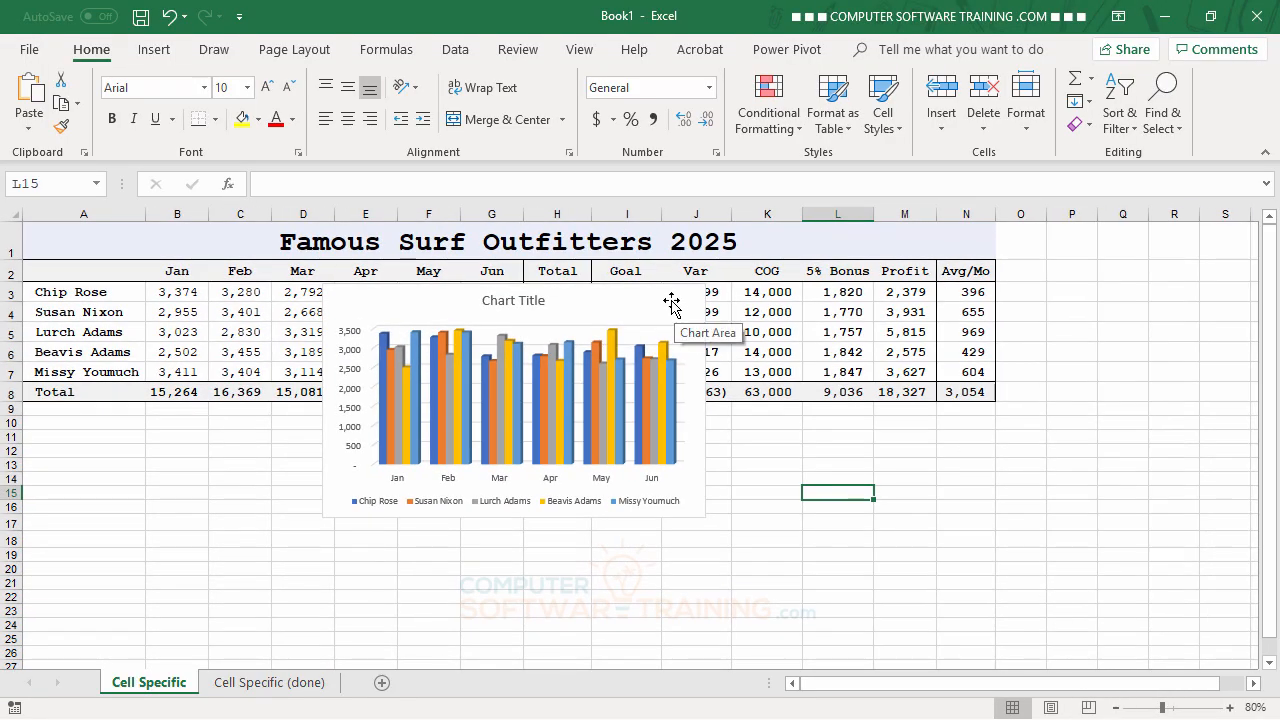
pyautogui.moveTo(666, 310); pyautogui.dragTo(380, 426)
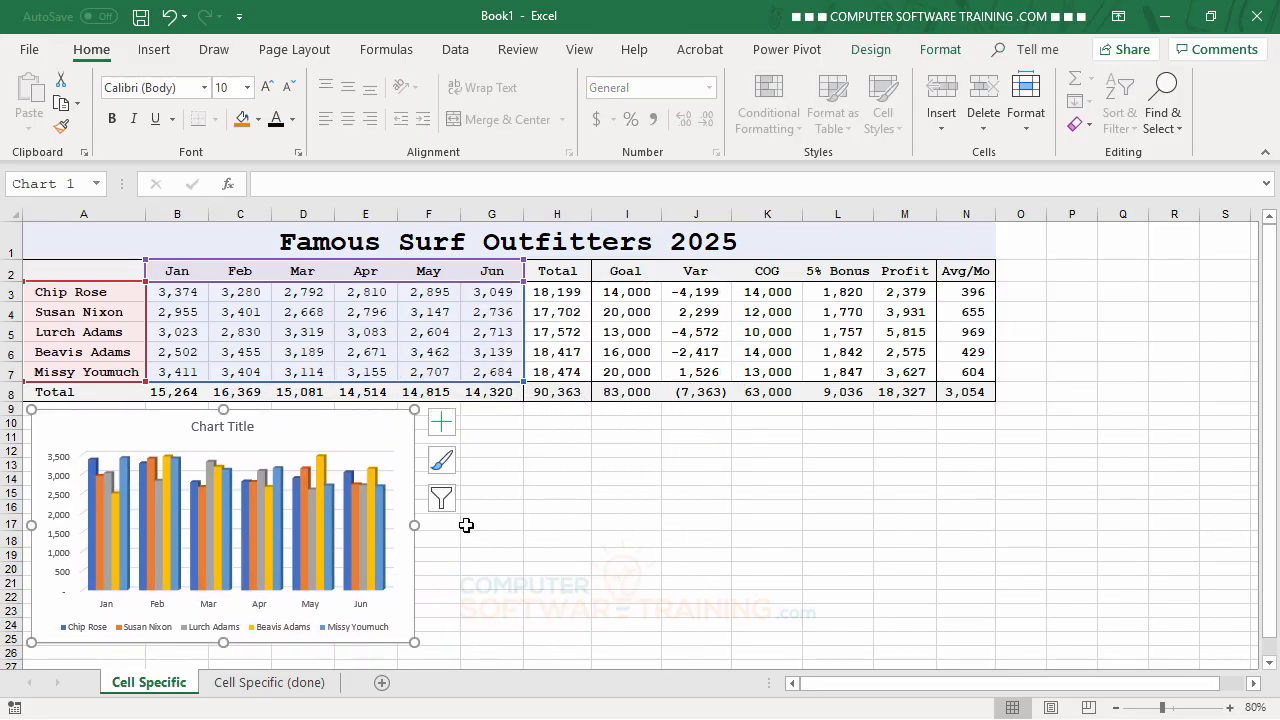
pyautogui.moveTo(474, 528); pyautogui.dragTo(515, 530)
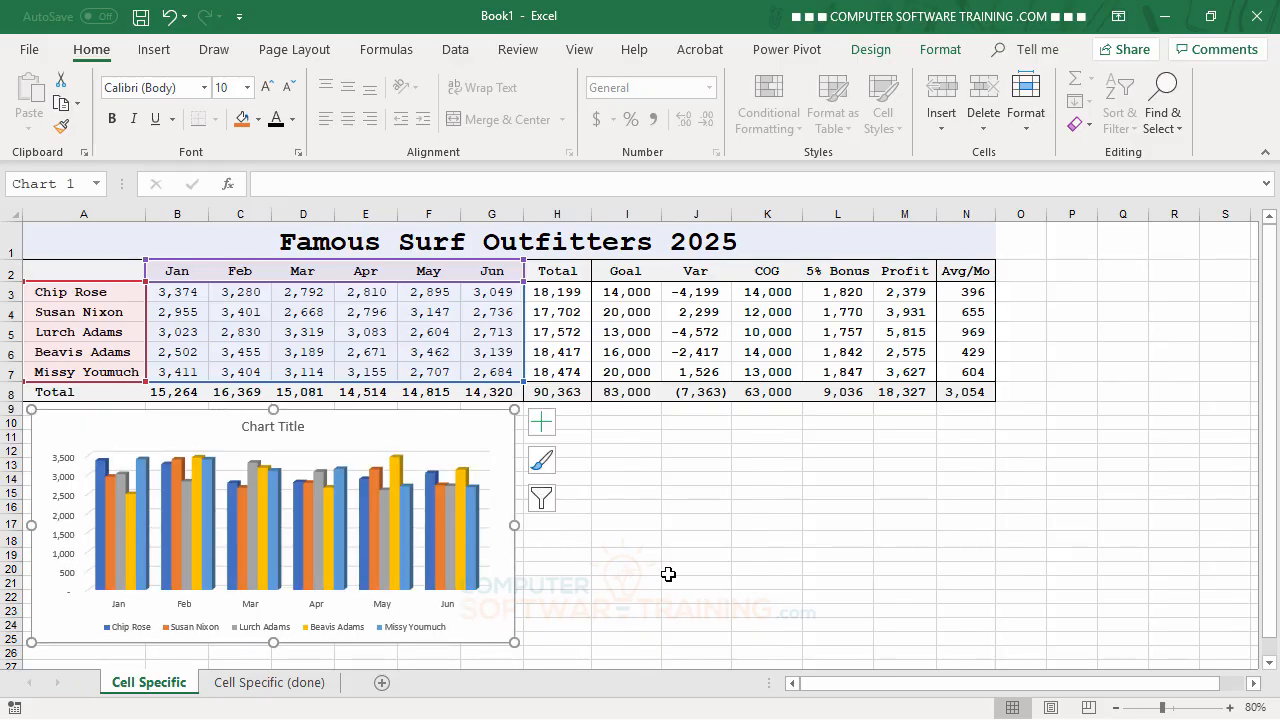
# - Position the monthly sales chart's legend at the top of the chart
pyautogui.click(545, 425)
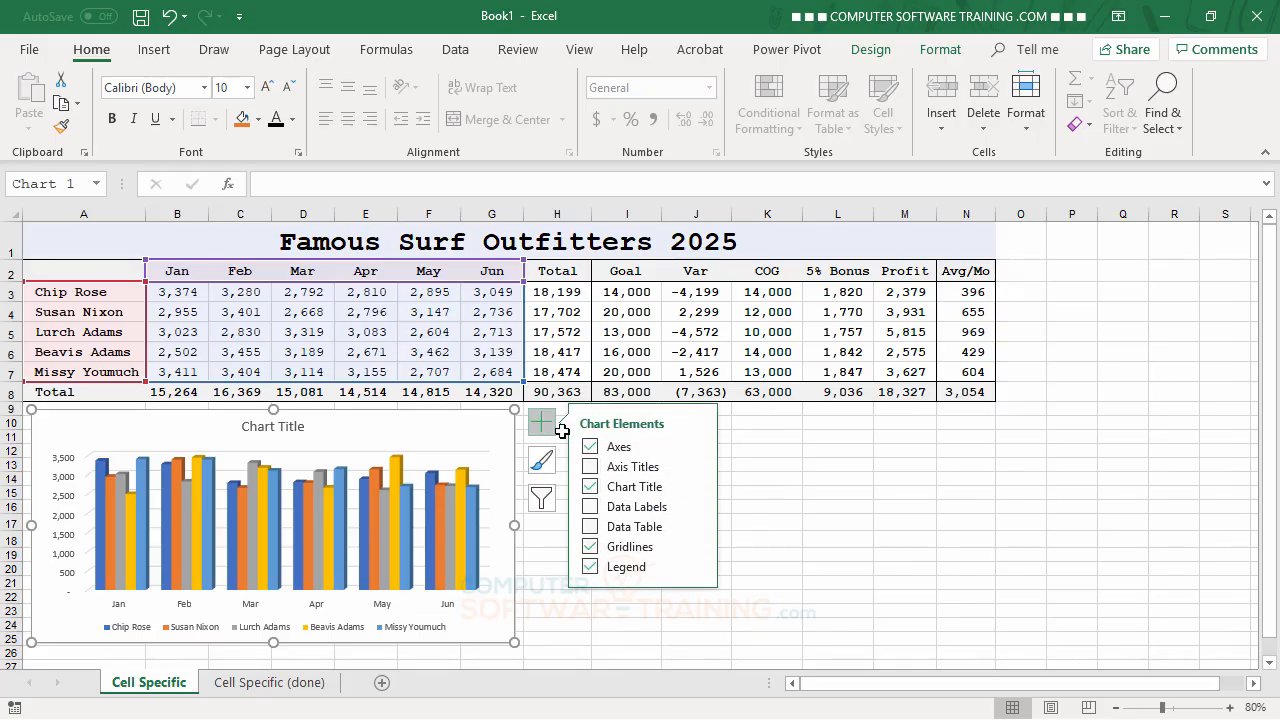
pyautogui.click(695, 566)
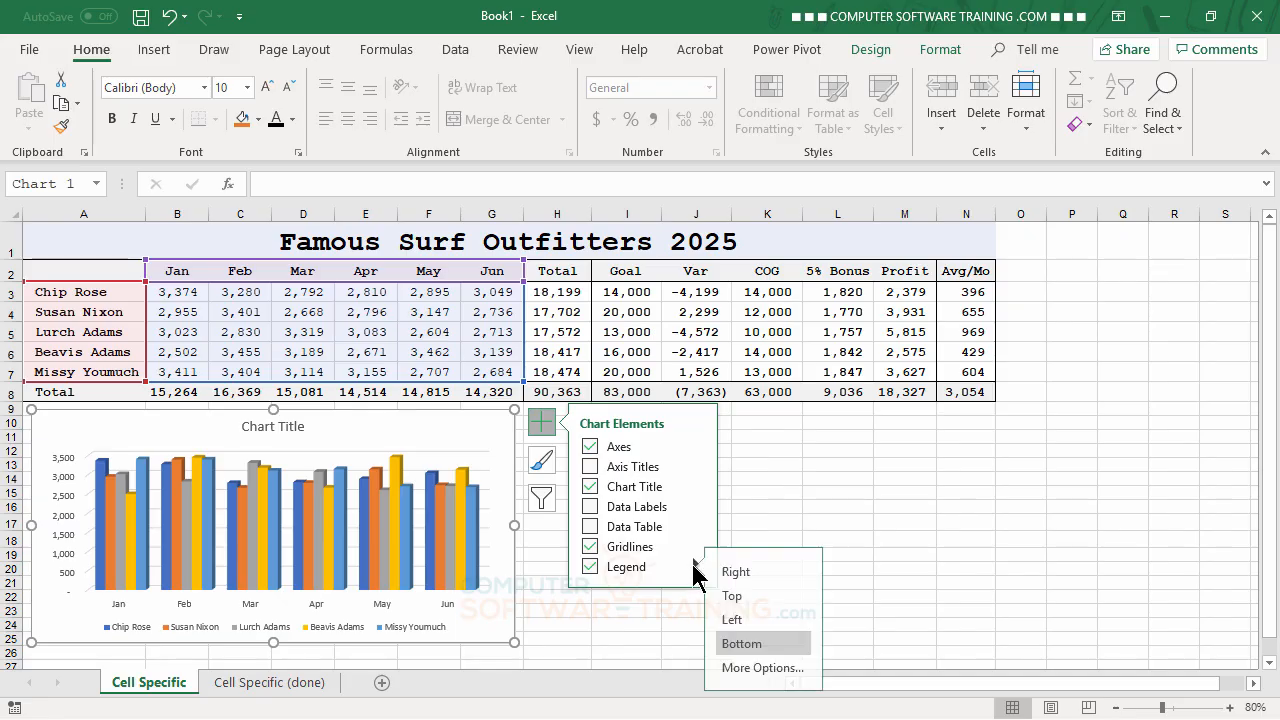
pyautogui.click(741, 595)
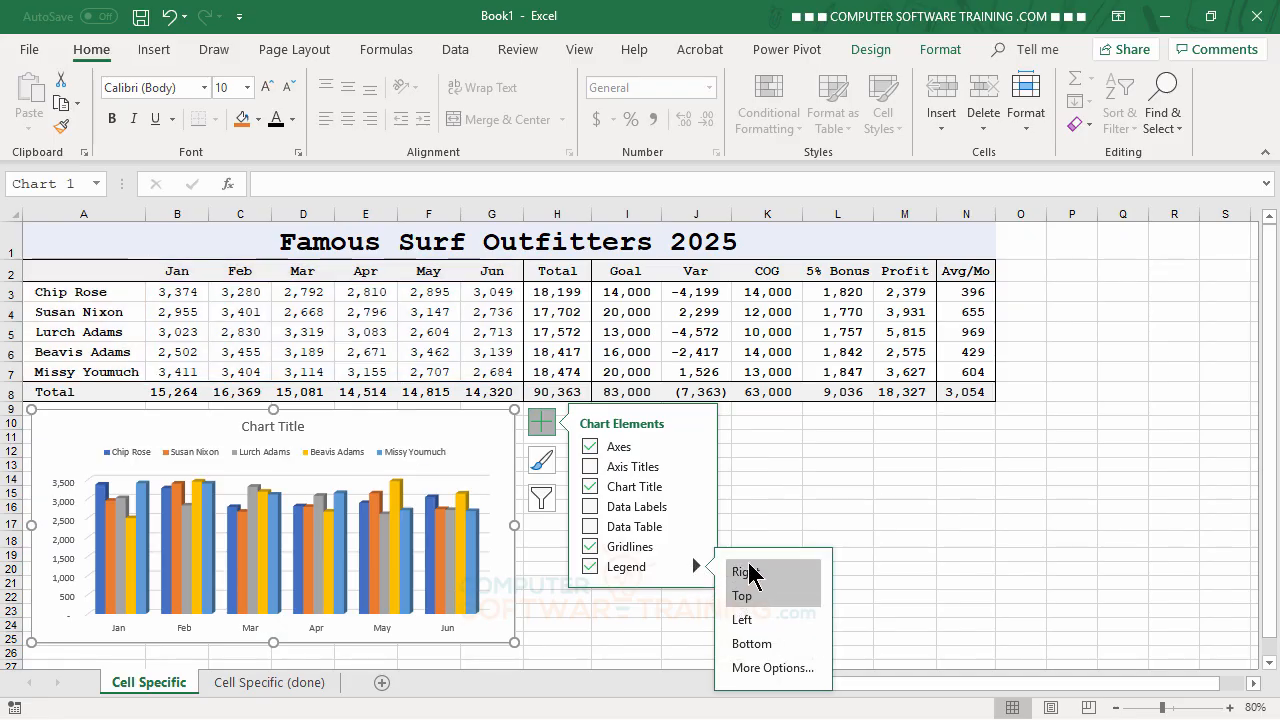
# - Link the monthly sales chart's title to the worksheet heading in merged cell A1 with a formula reference
pyautogui.click(287, 427)
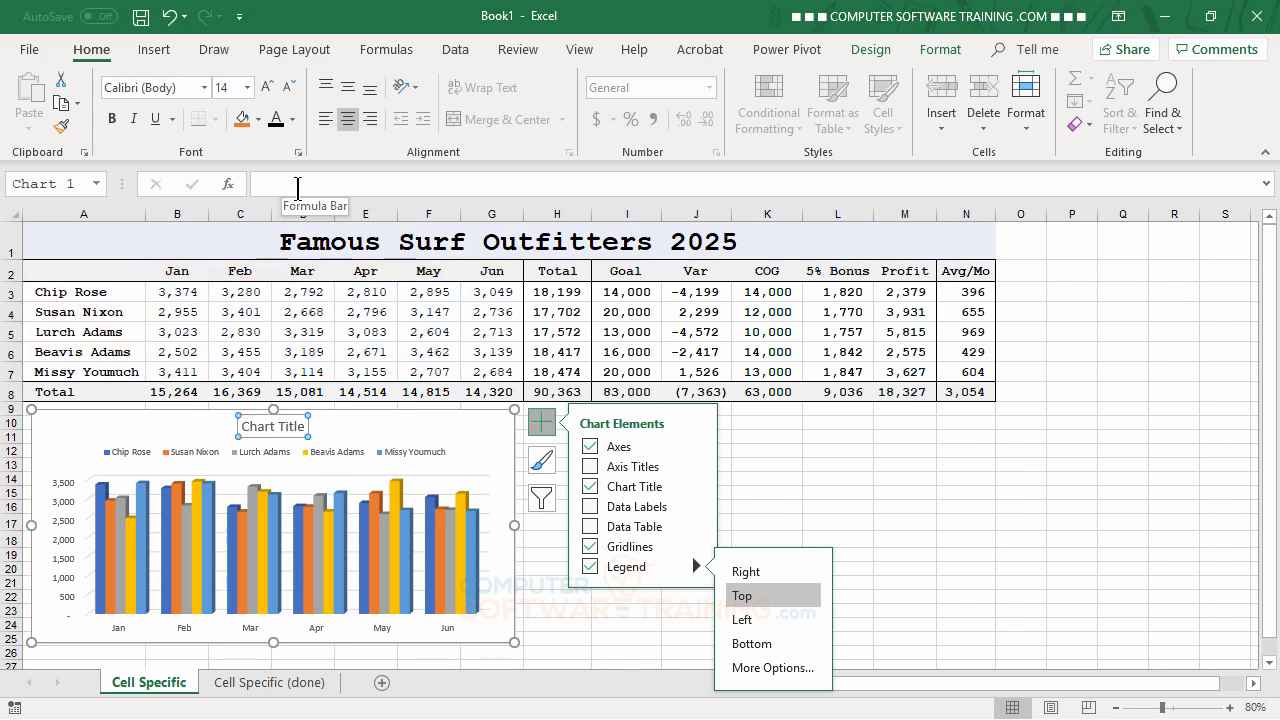
pyautogui.click(297, 185)
pyautogui.write('=')
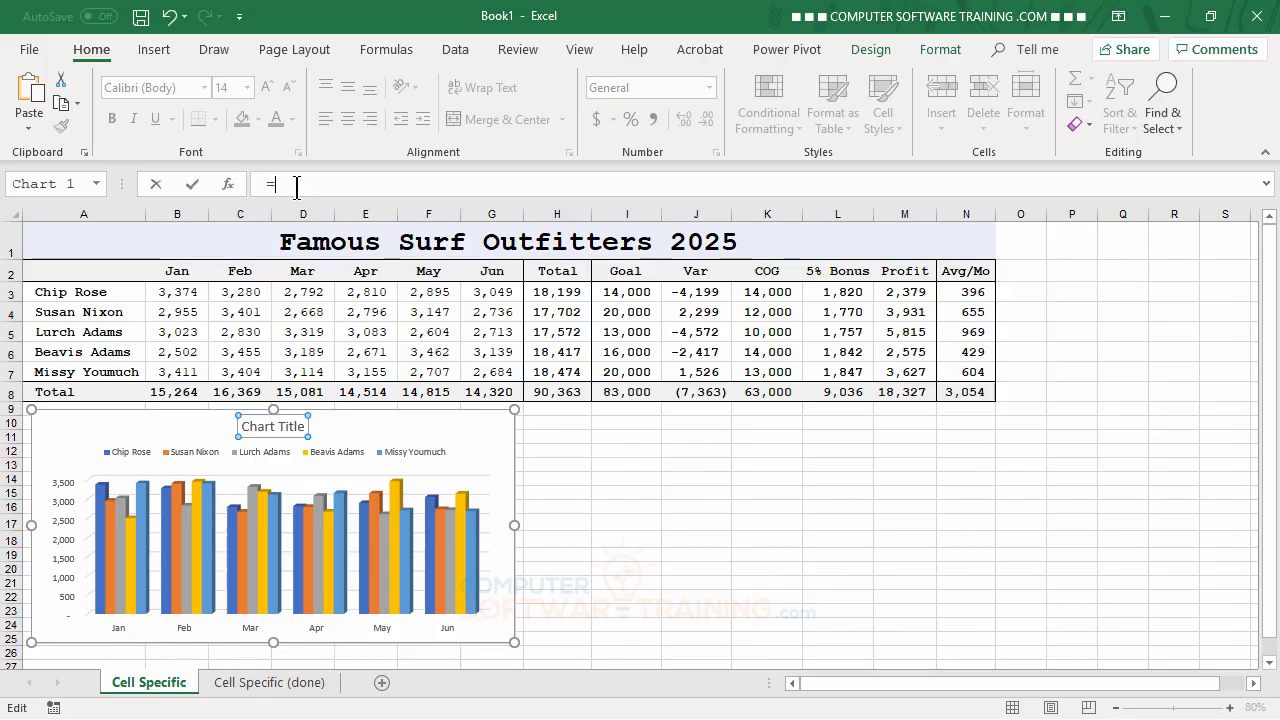
pyautogui.click(408, 245)
pyautogui.press('Return')
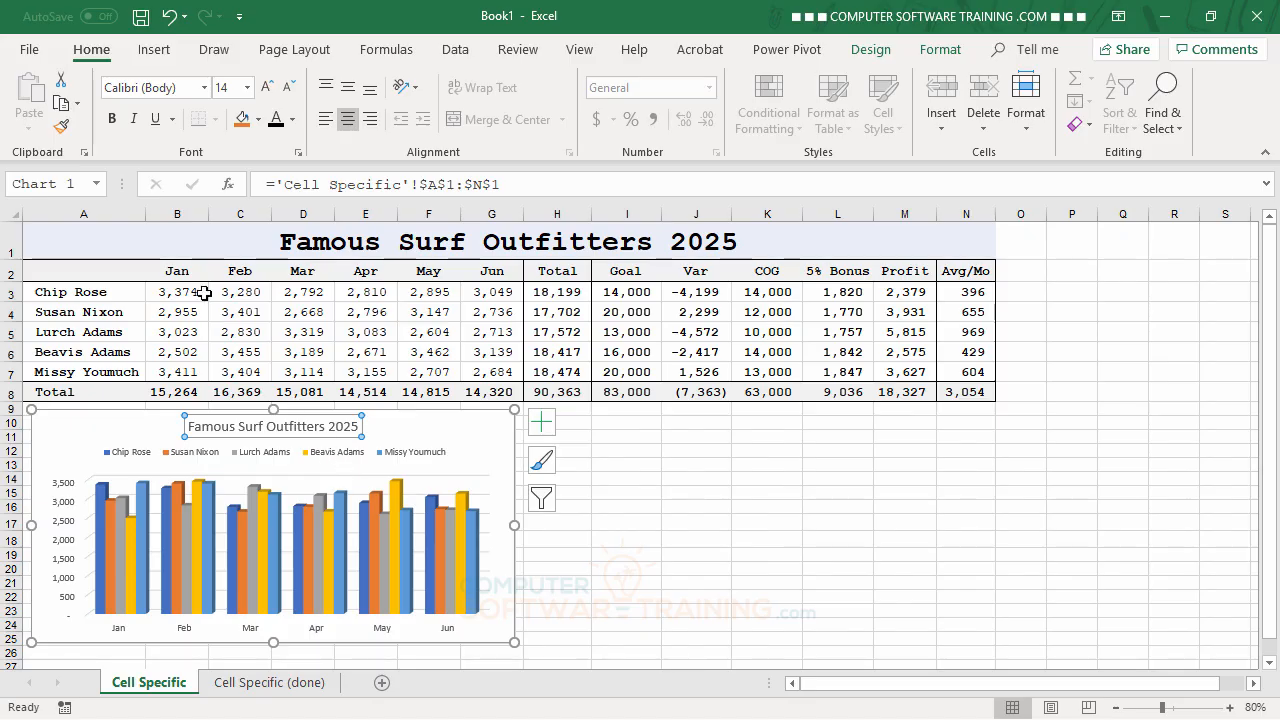
# - Make the monthly sales chart's title bold and set its font size to 18
pyautogui.click(113, 120)
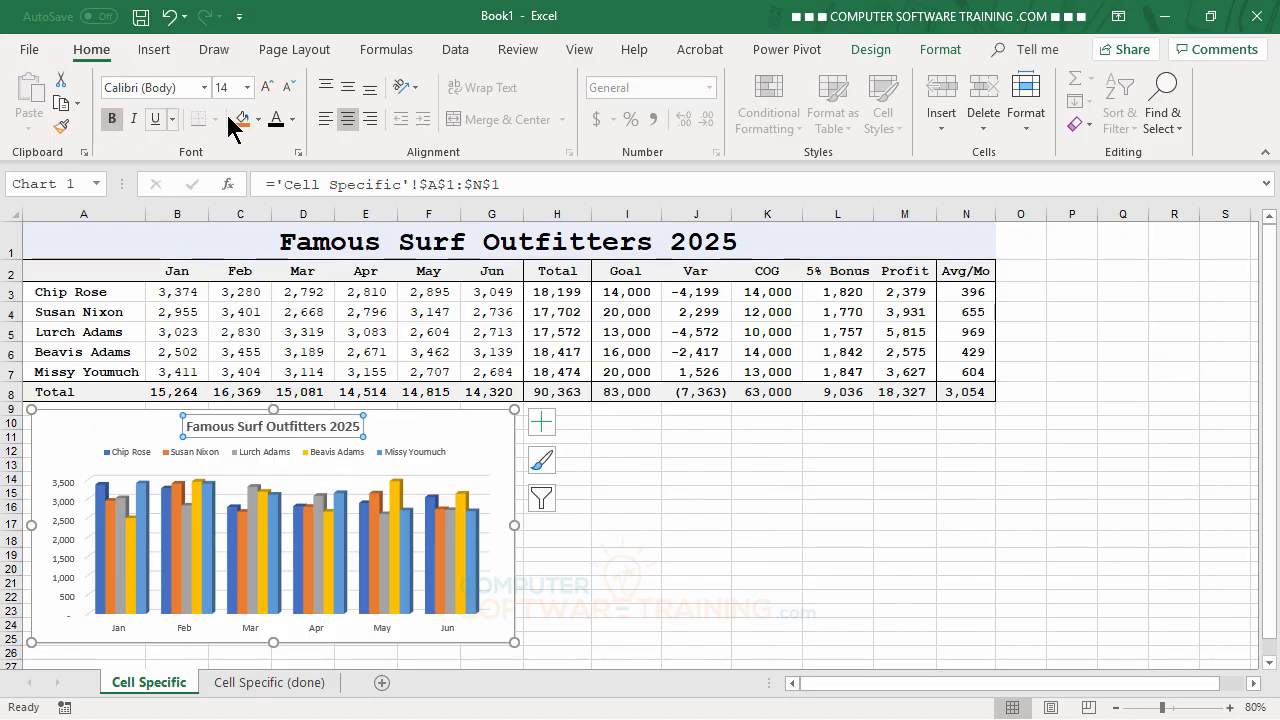
pyautogui.click(266, 87)
pyautogui.click(266, 87)
pyautogui.click(266, 87)
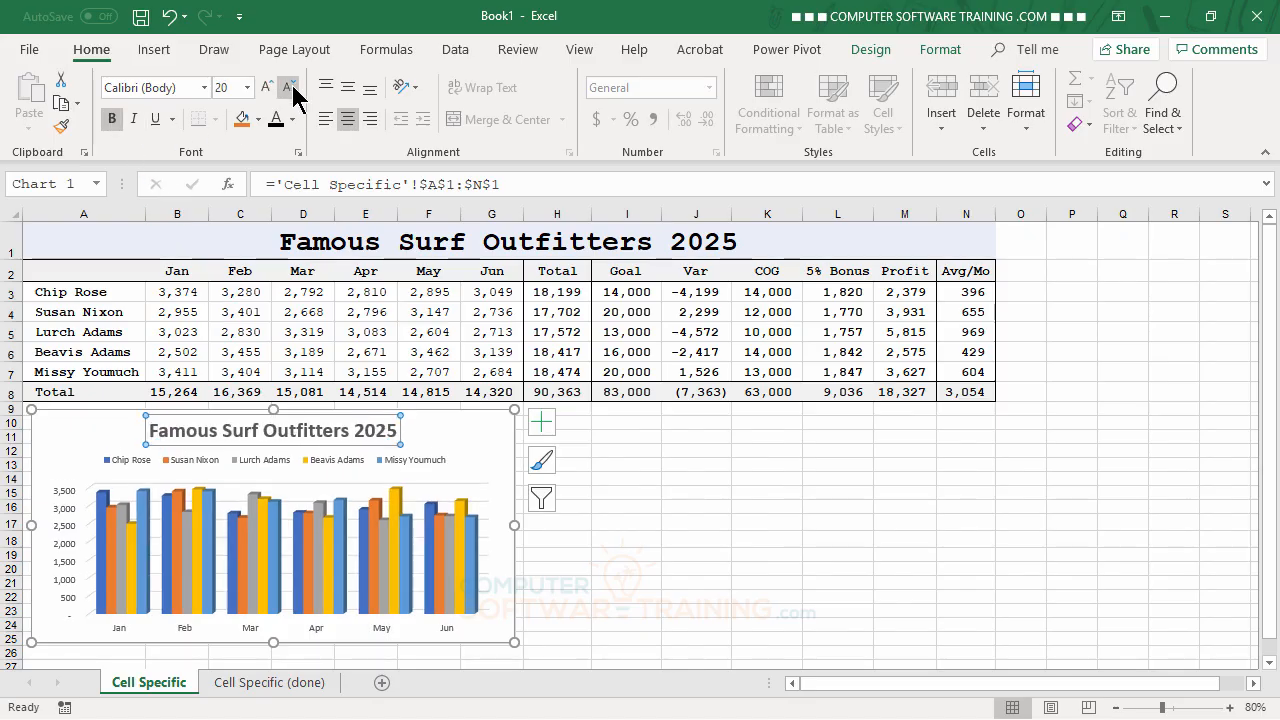
pyautogui.click(288, 87)
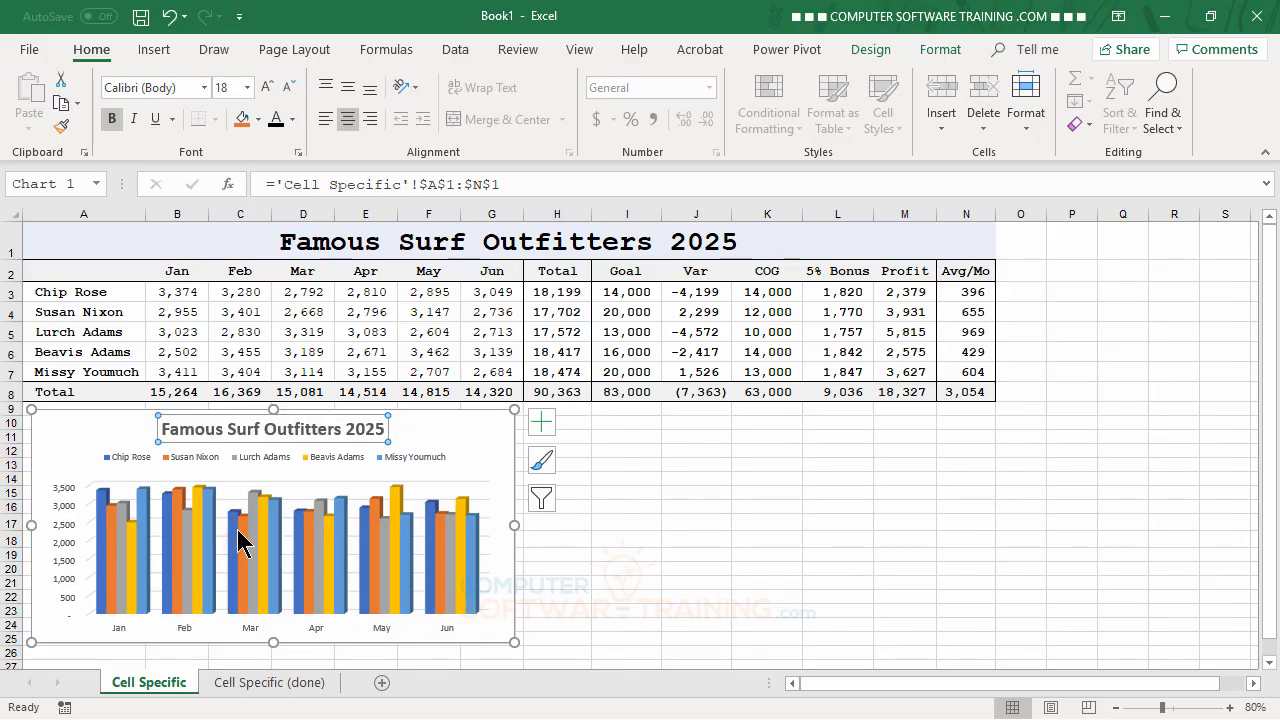
# - Make the monthly sales chart's legend text bold and deselect the chart
pyautogui.click(262, 457)
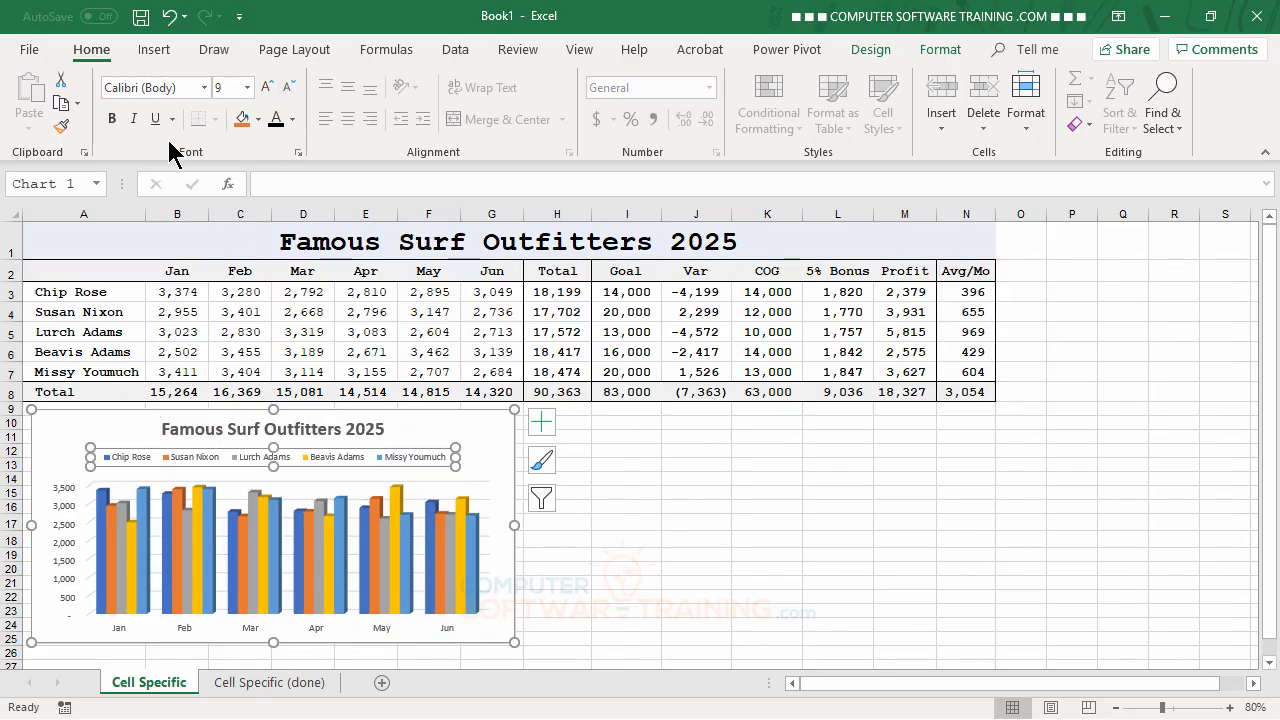
pyautogui.click(118, 120)
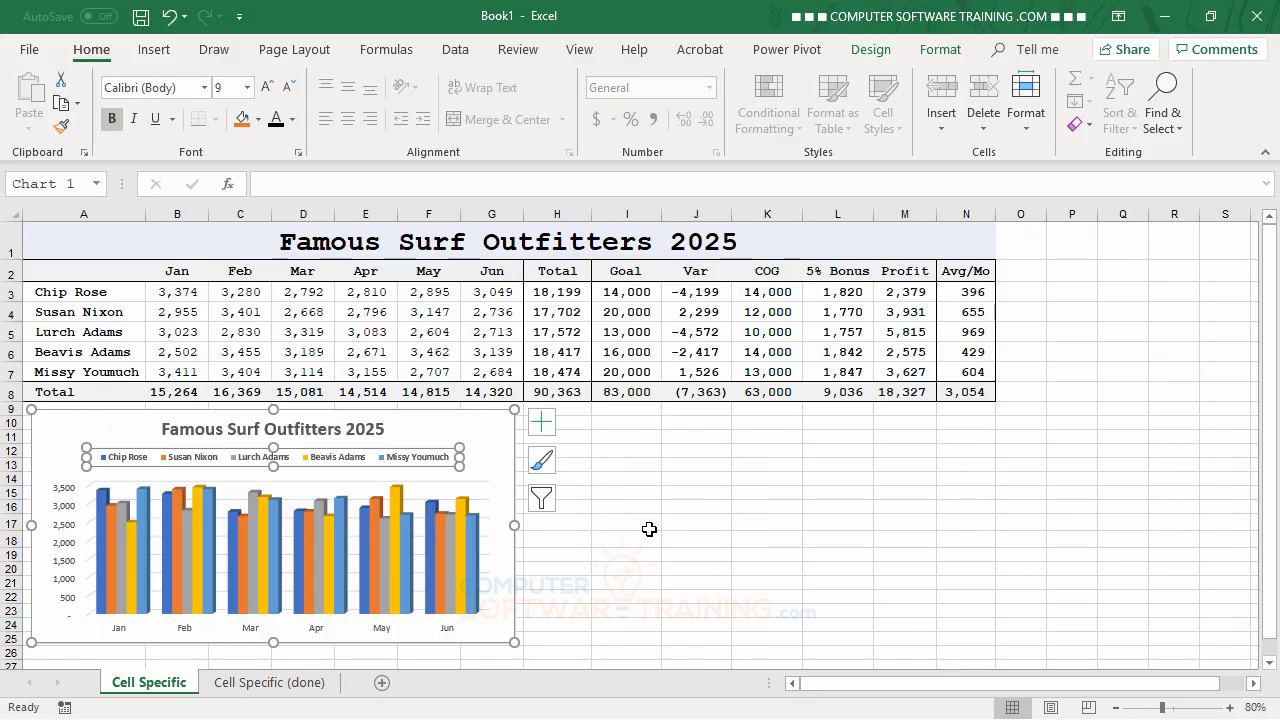
pyautogui.click(767, 515)
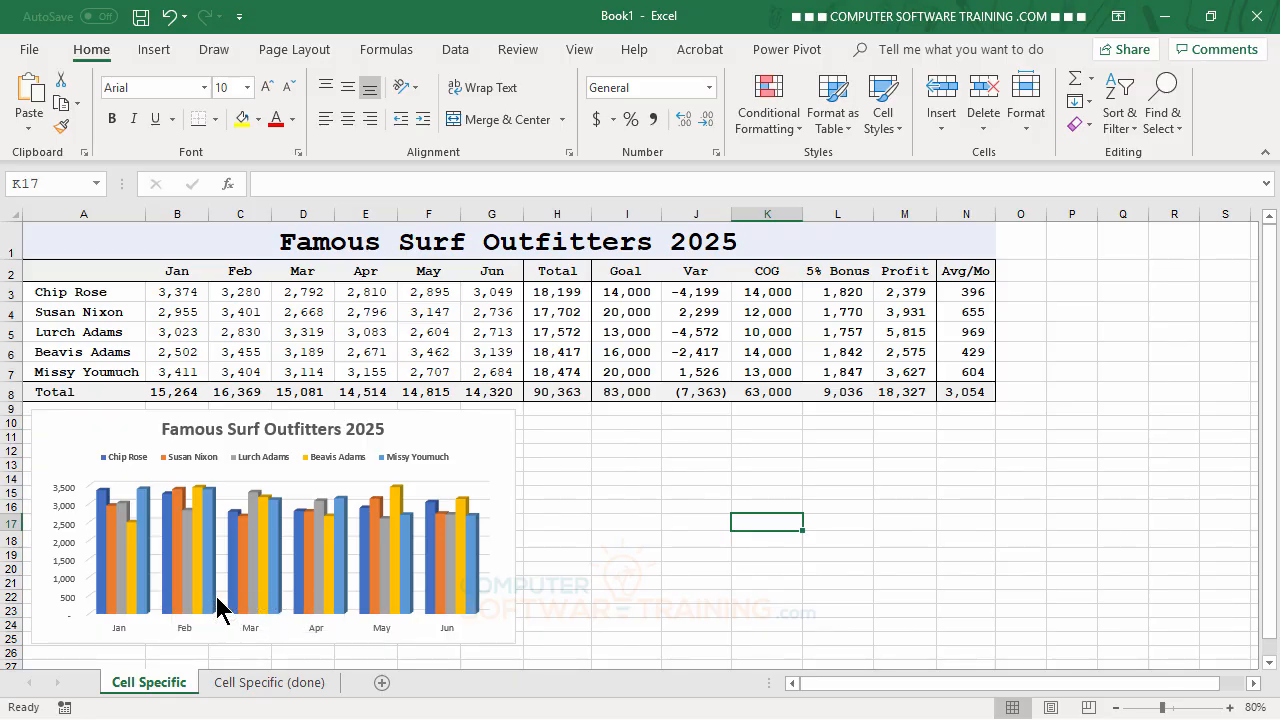
# - Switch the monthly sales chart's rows and columns to plot by salesperson, and switch them back to plot by month
pyautogui.click(486, 440)
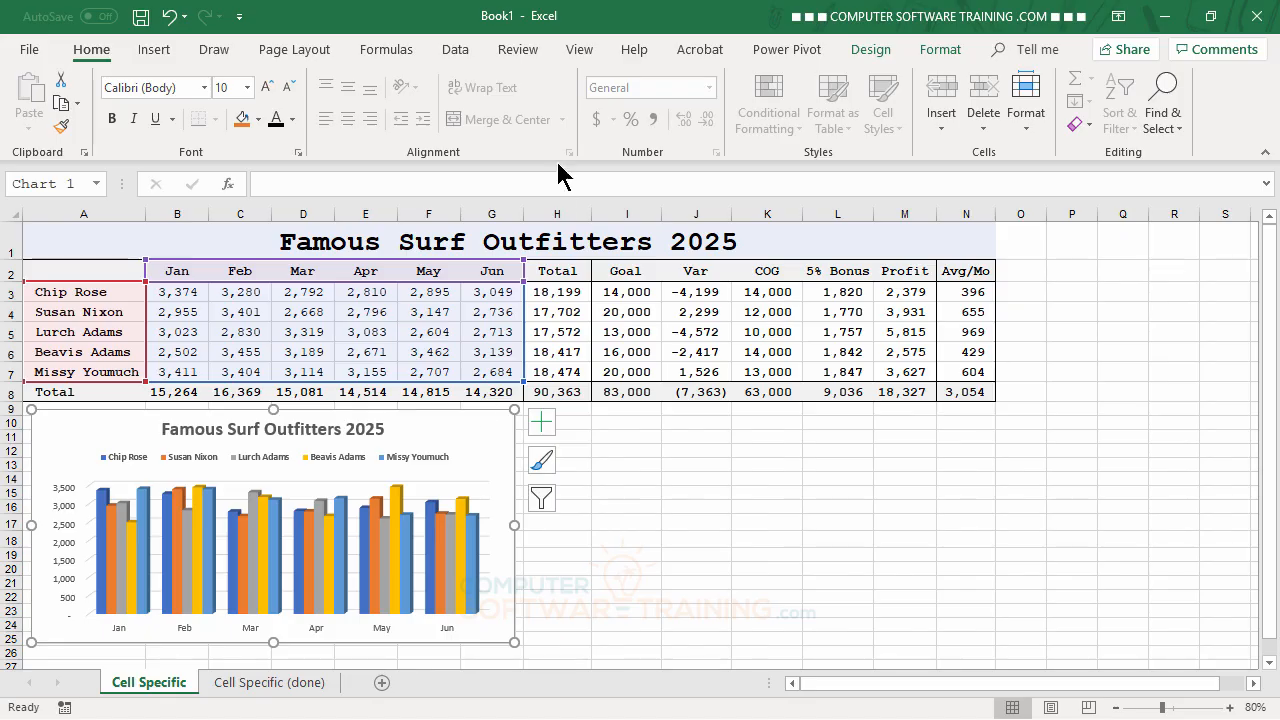
pyautogui.click(868, 47)
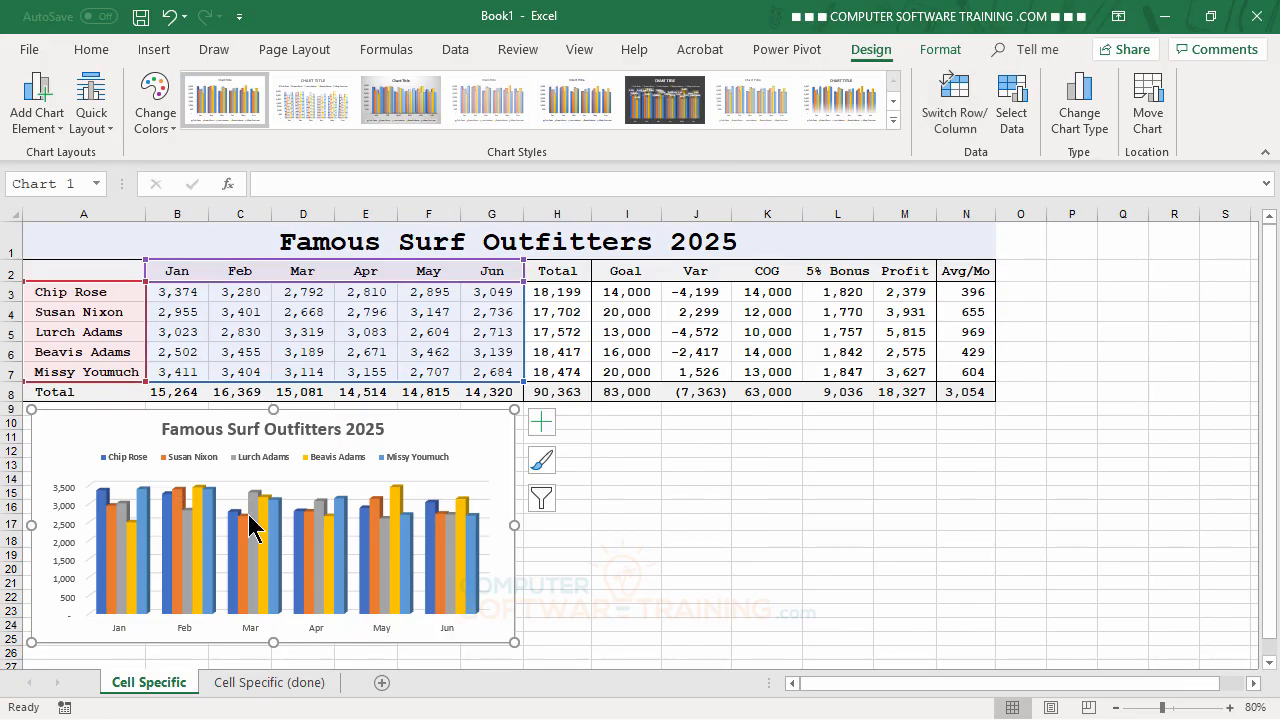
pyautogui.click(953, 98)
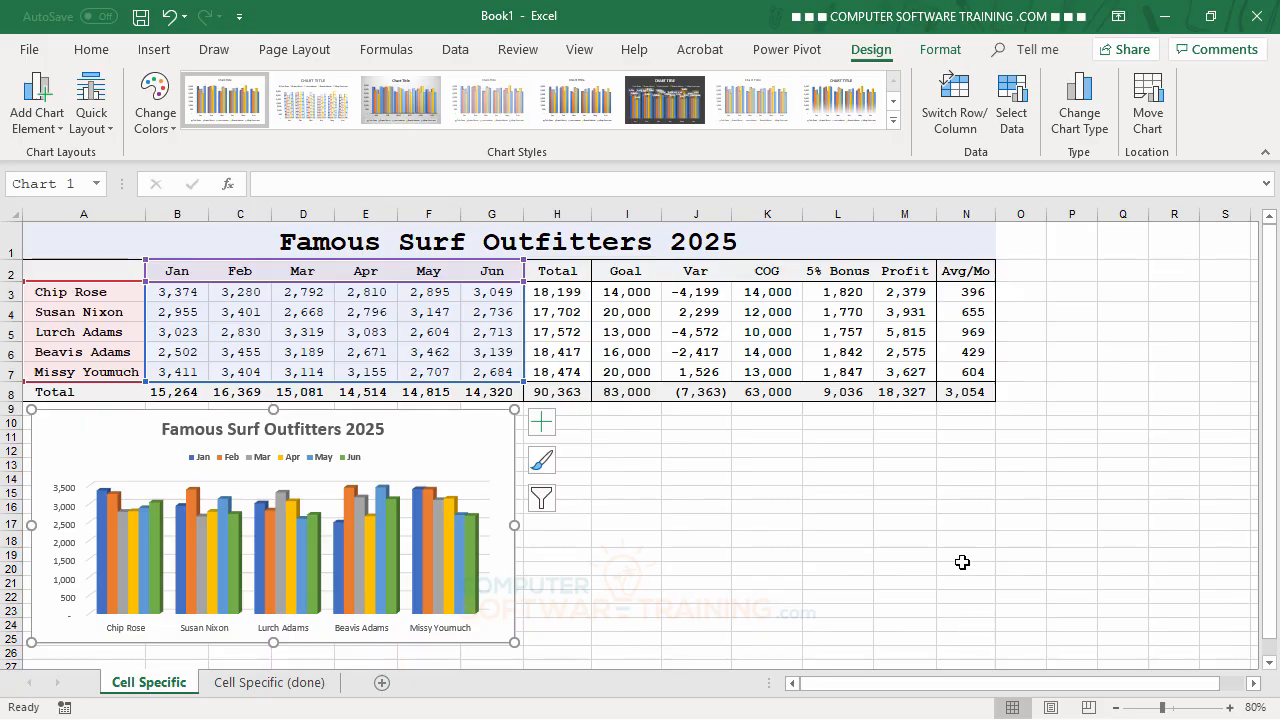
pyautogui.click(954, 108)
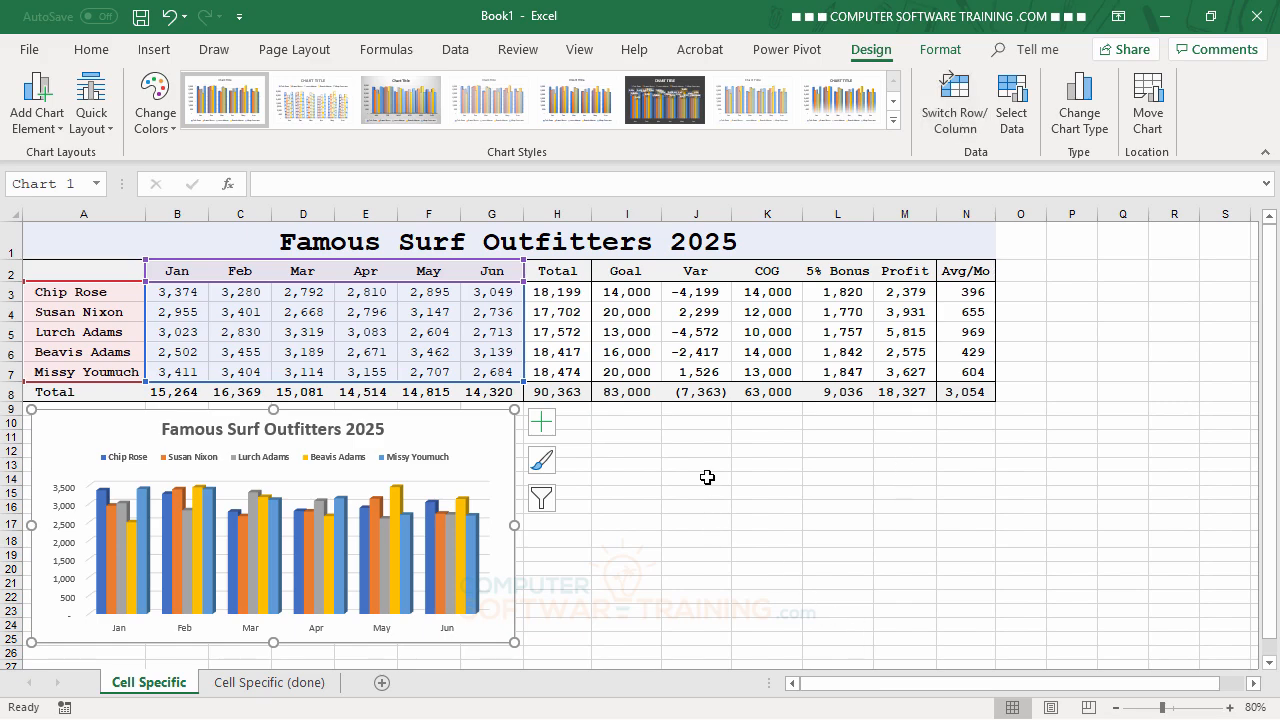
pyautogui.click(626, 426)
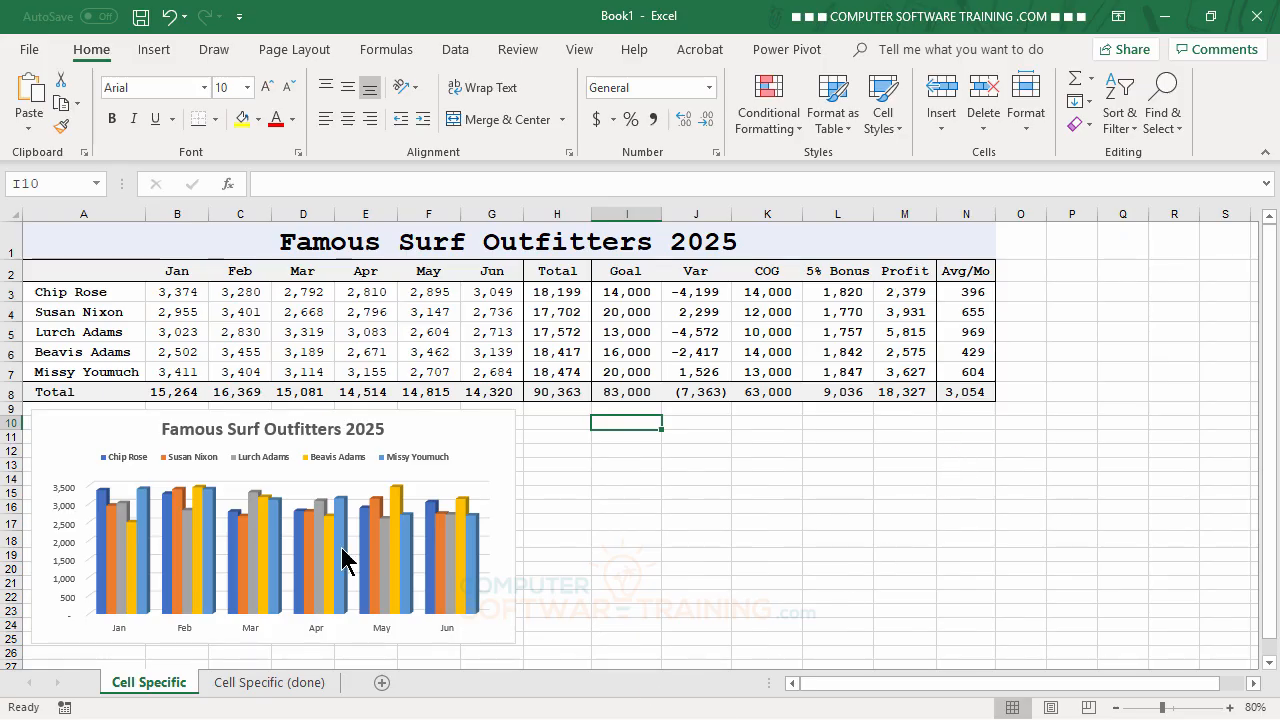
# - Insert a 3-D clustered column chart from the non-adjacent ranges A2:A7, H2:I7 and M2:M7, covering Total, Goal and Profit
pyautogui.moveTo(86, 276); pyautogui.dragTo(84, 365)
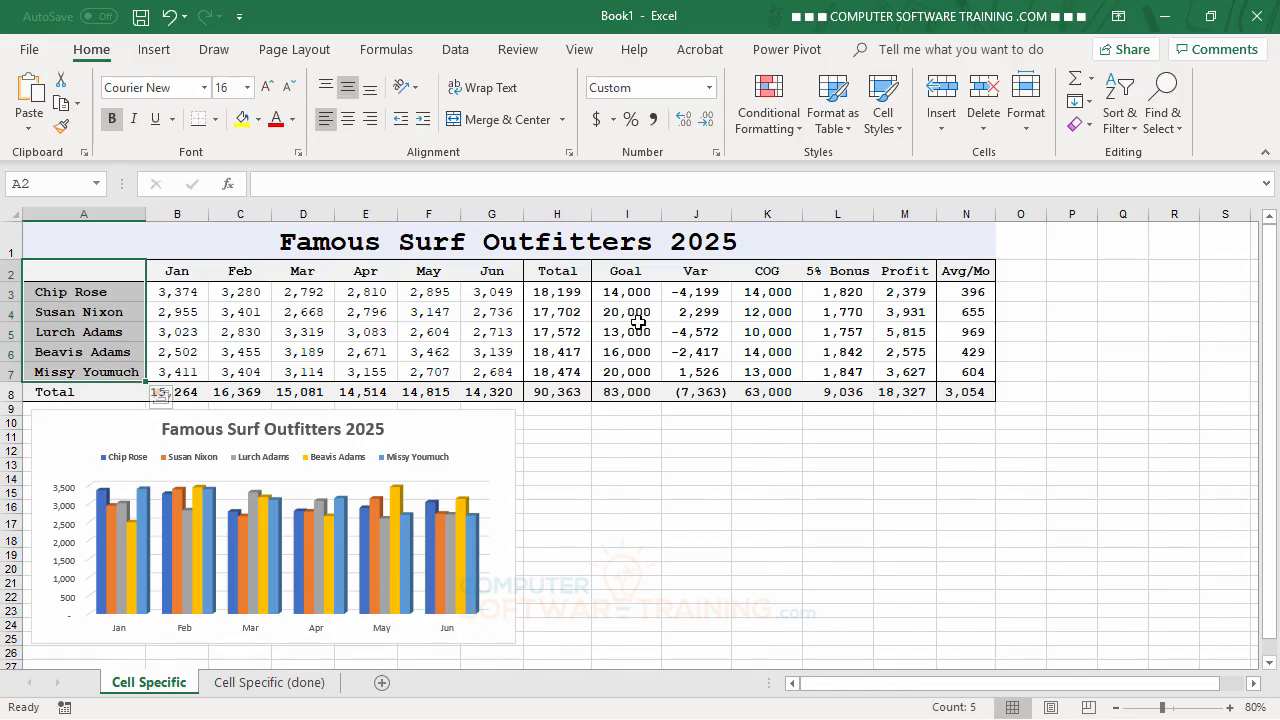
pyautogui.keyDown('ctrl'); pyautogui.click(552, 271); pyautogui.keyUp('ctrl')
pyautogui.moveTo(602, 272); pyautogui.dragTo(619, 372)
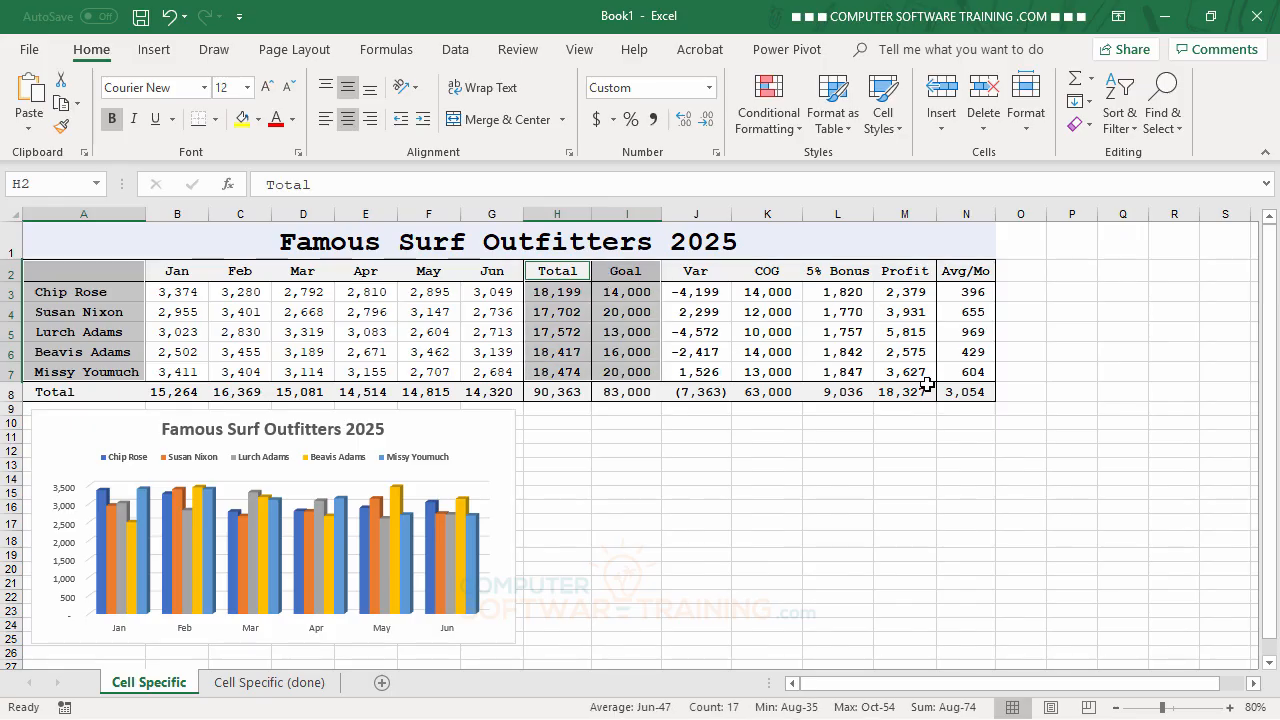
pyautogui.moveTo(900, 274); pyautogui.dragTo(903, 372)
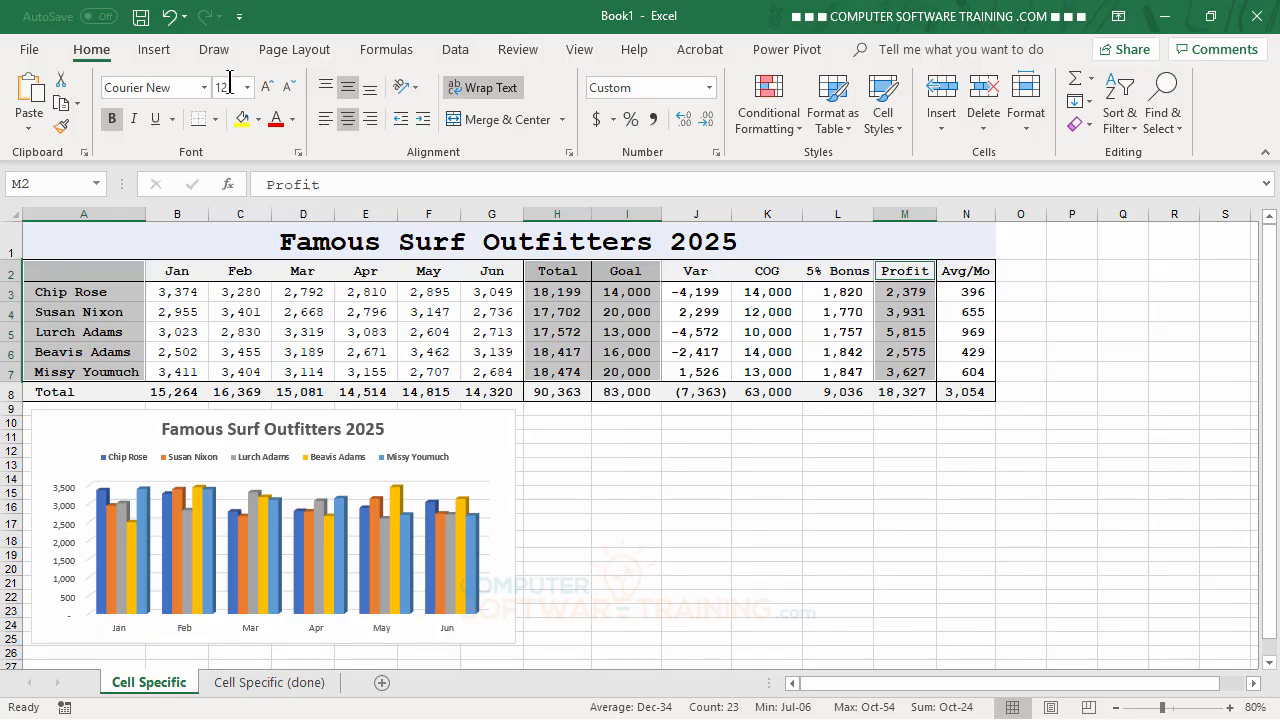
pyautogui.click(155, 55)
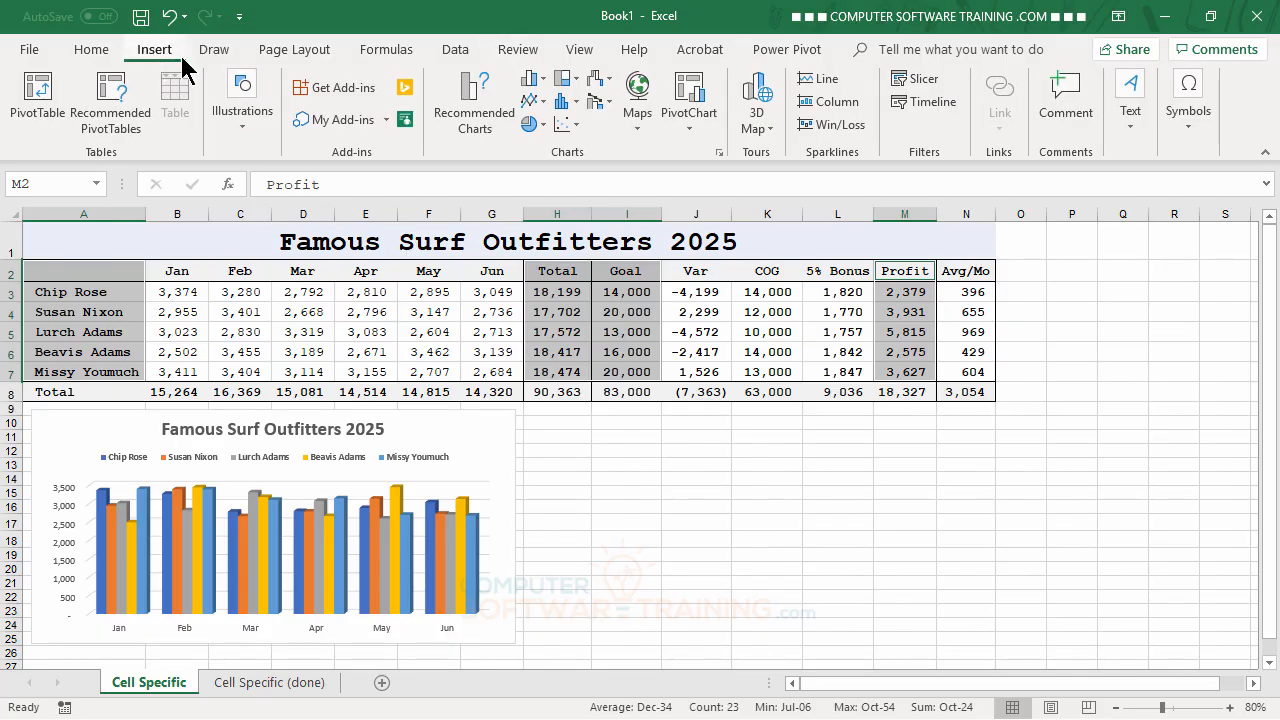
pyautogui.click(545, 84)
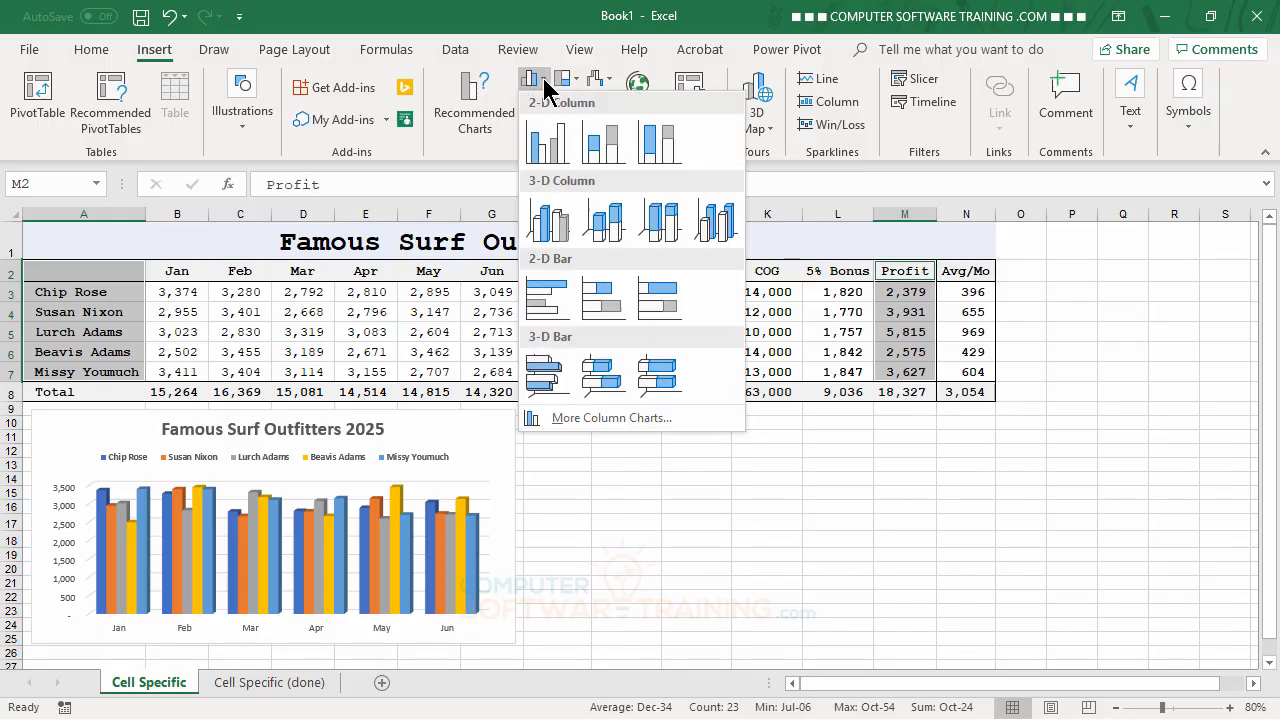
pyautogui.click(547, 228)
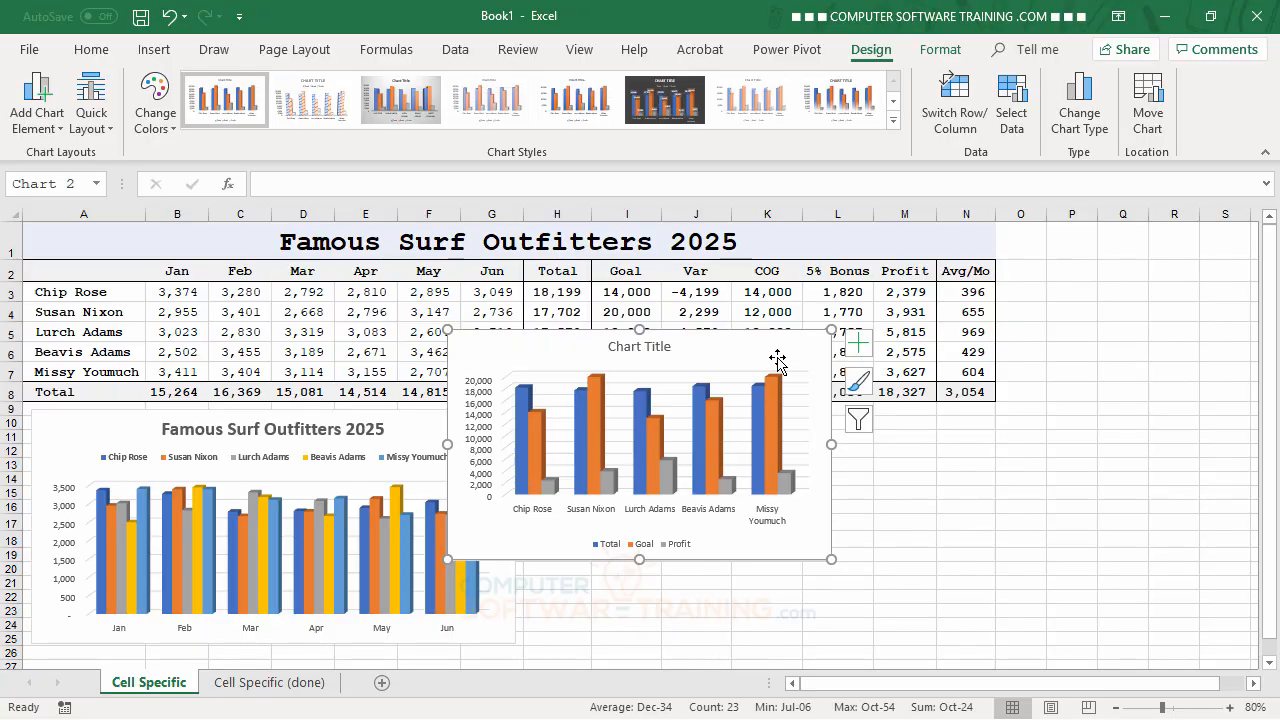
# - Move the Total, Goal and Profit chart beside the first chart below the table and widen it to the end of column N
pyautogui.moveTo(790, 368)
pyautogui.mouseDown()
pyautogui.moveTo(854, 463)
pyautogui.moveTo(851, 430)
pyautogui.mouseUp()
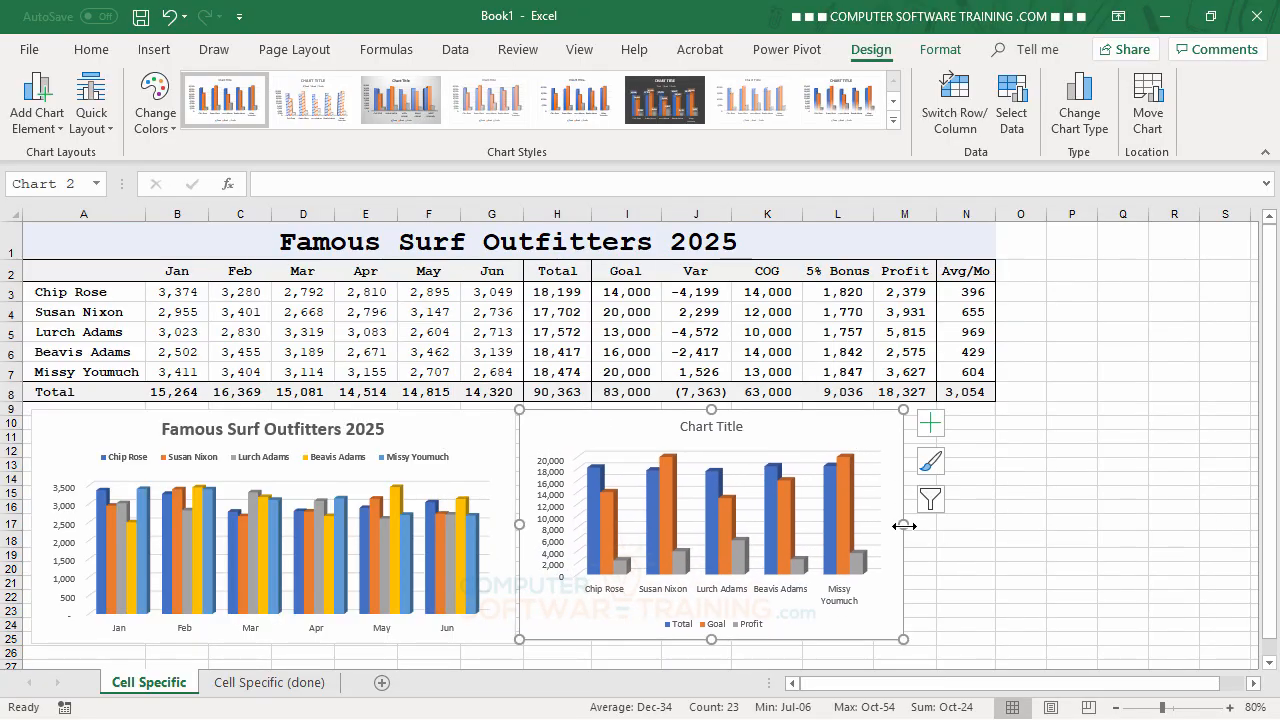
pyautogui.moveTo(903, 525); pyautogui.dragTo(991, 522)
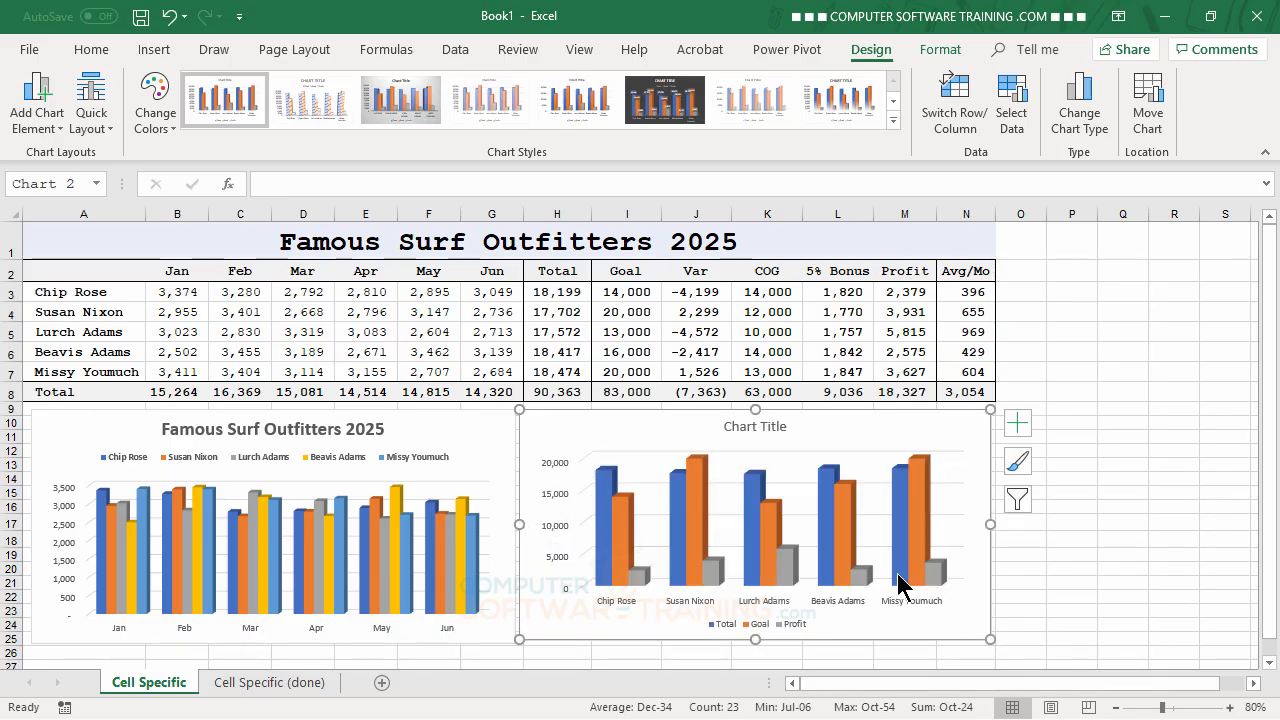
# - Link the Total, Goal and Profit chart's title to the merged heading cell A1:N1 on the Cell Specific sheet
pyautogui.click(768, 428)
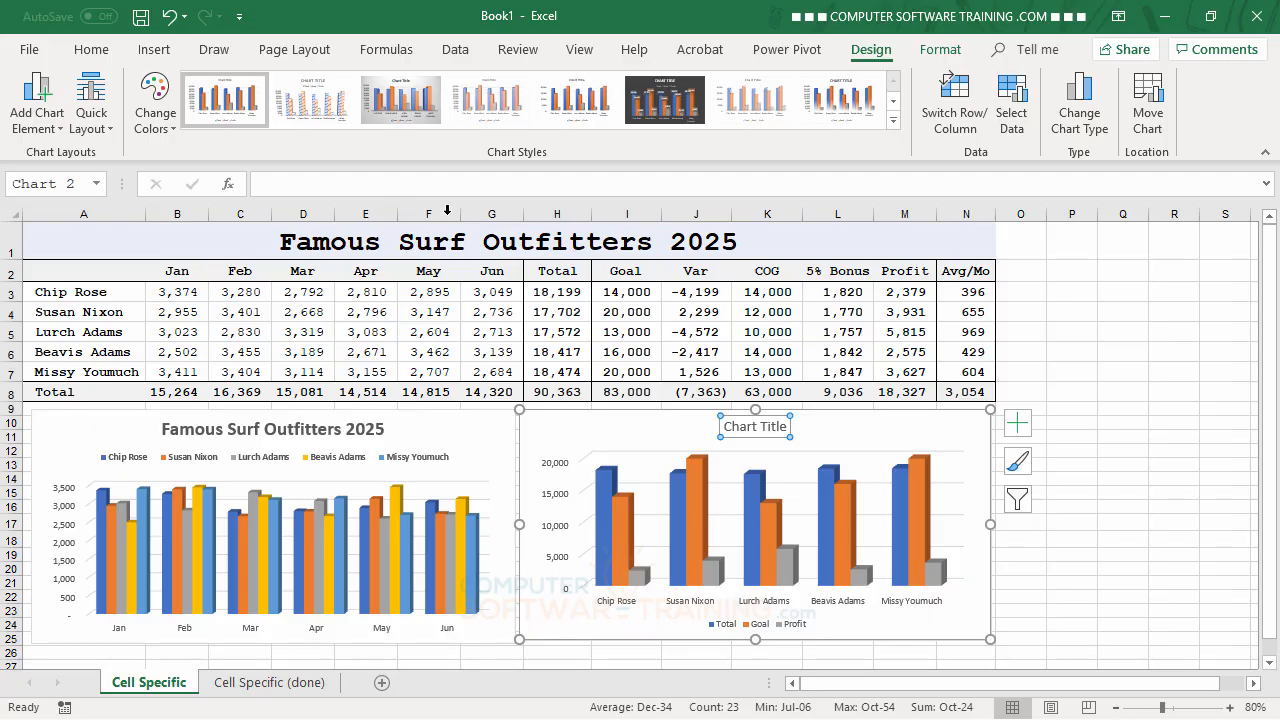
pyautogui.click(424, 183)
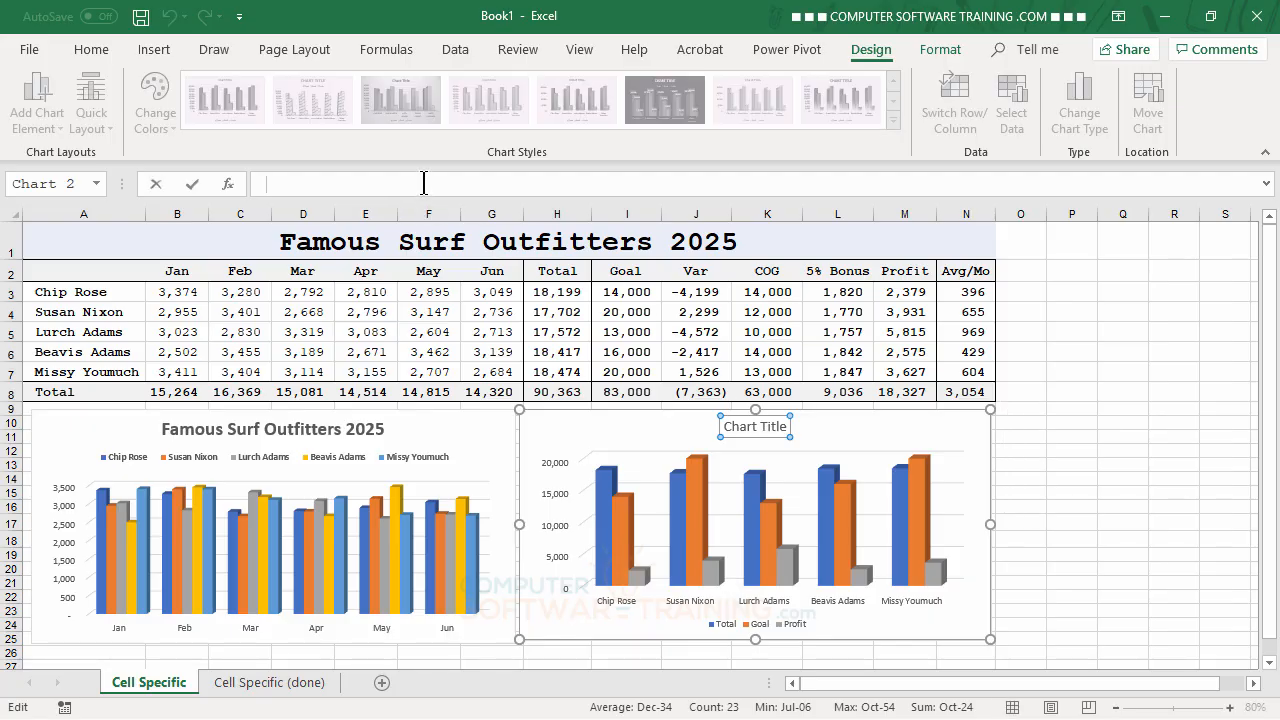
pyautogui.write('=')
pyautogui.click(666, 235)
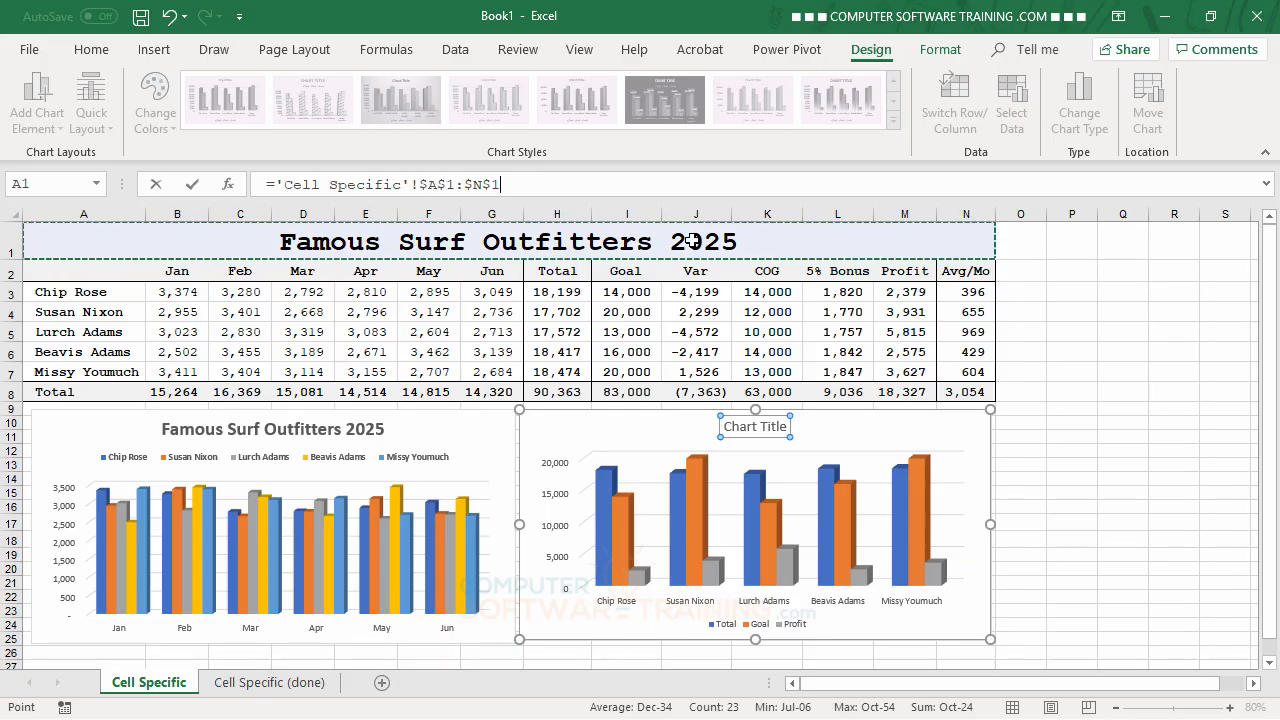
pyautogui.press('Return')
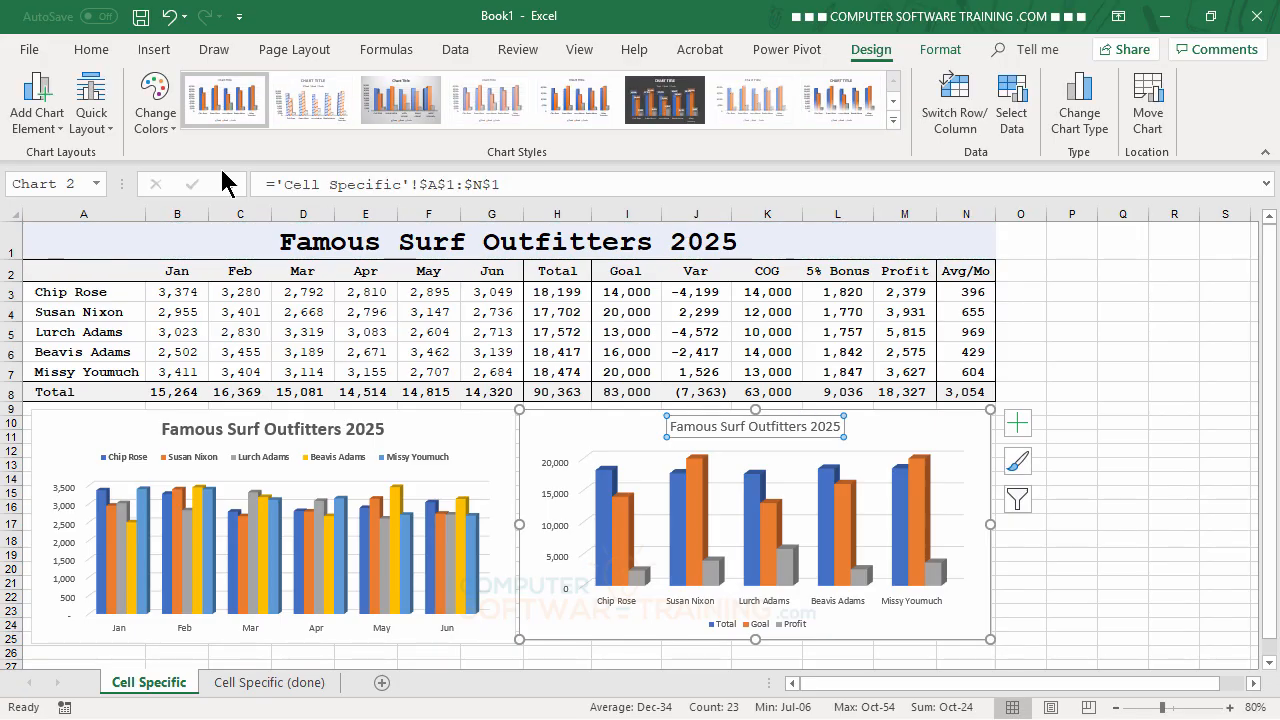
# - Set the Total, Goal and Profit chart's title to 18 pt bold and deselect the chart
pyautogui.click(98, 50)
pyautogui.click(268, 90)
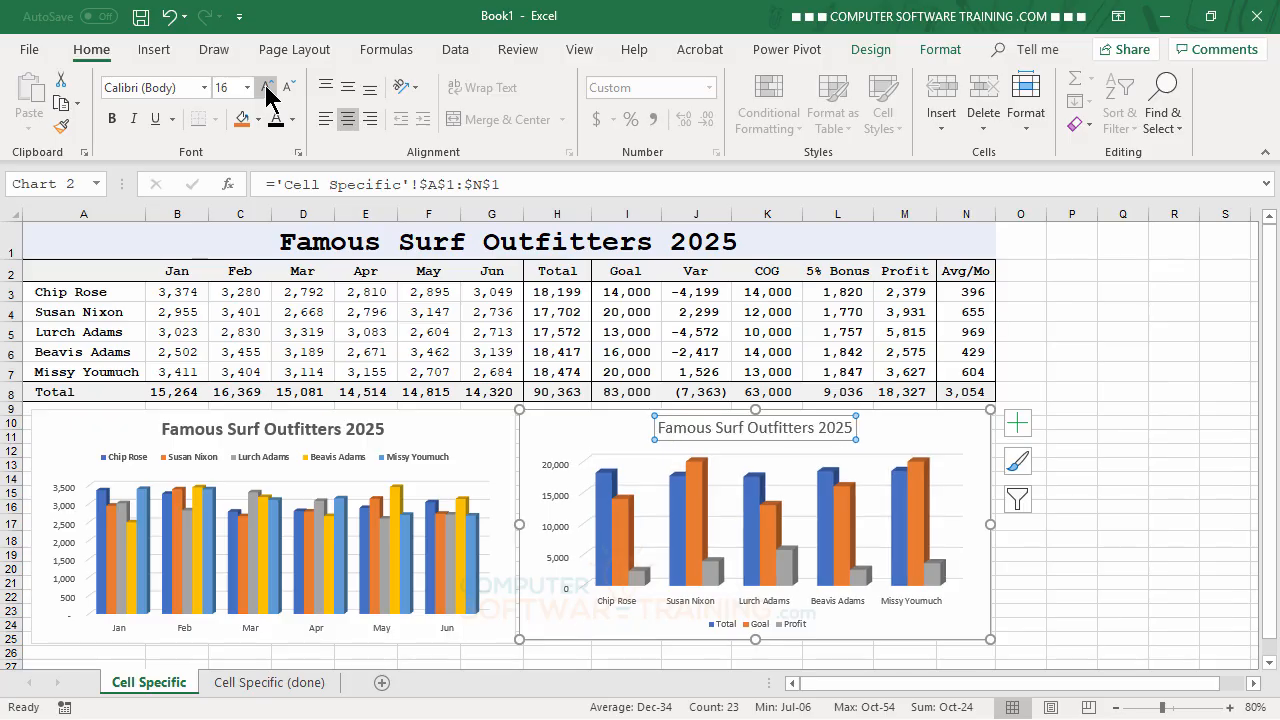
pyautogui.click(268, 90)
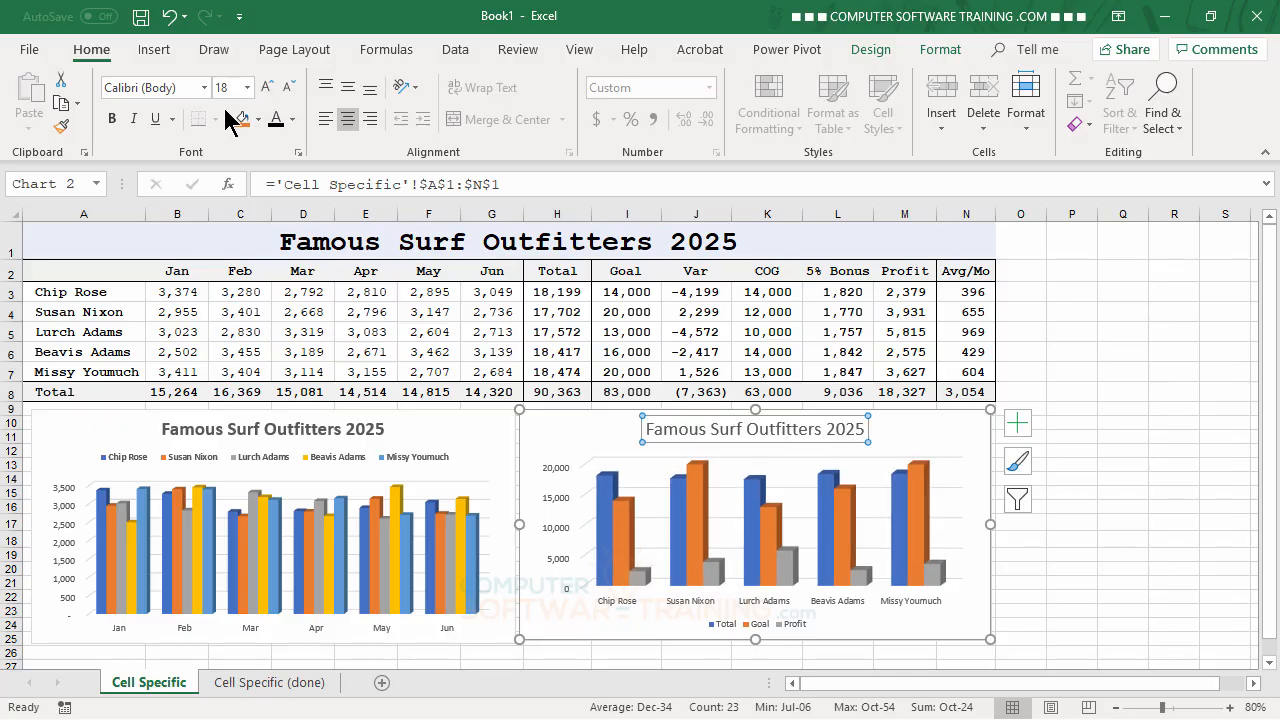
pyautogui.click(112, 119)
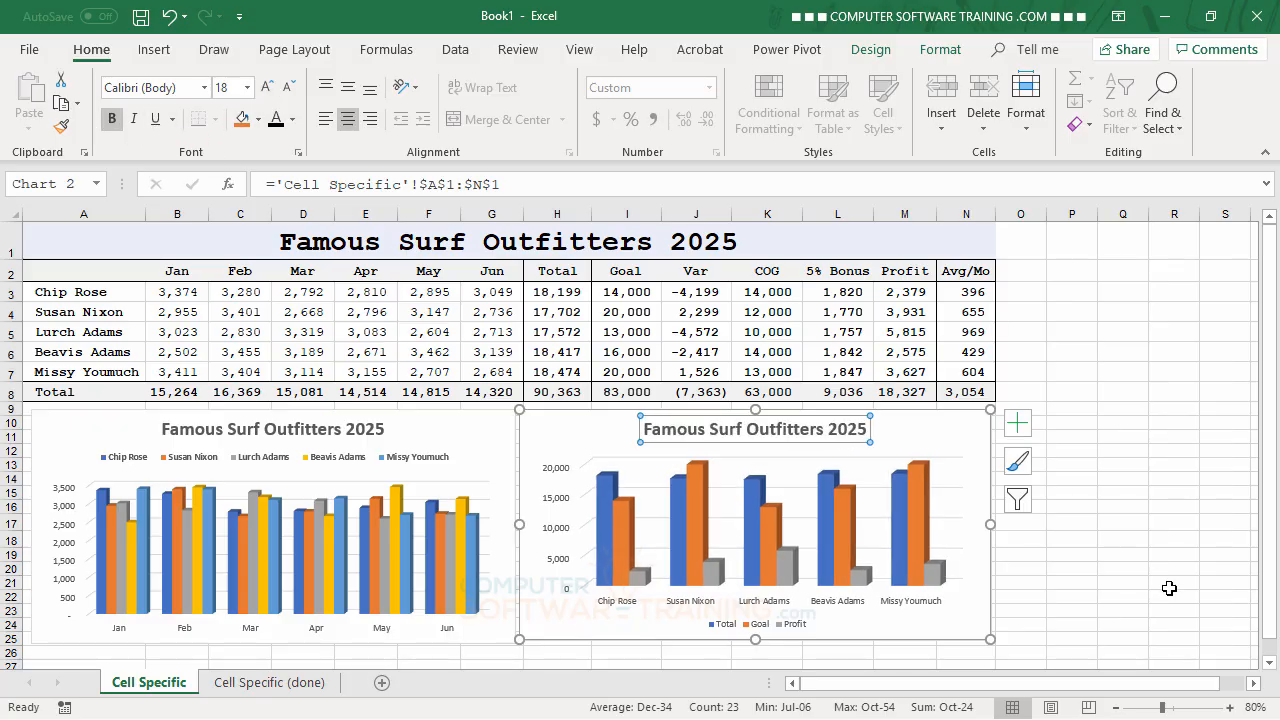
pyautogui.click(1177, 533)
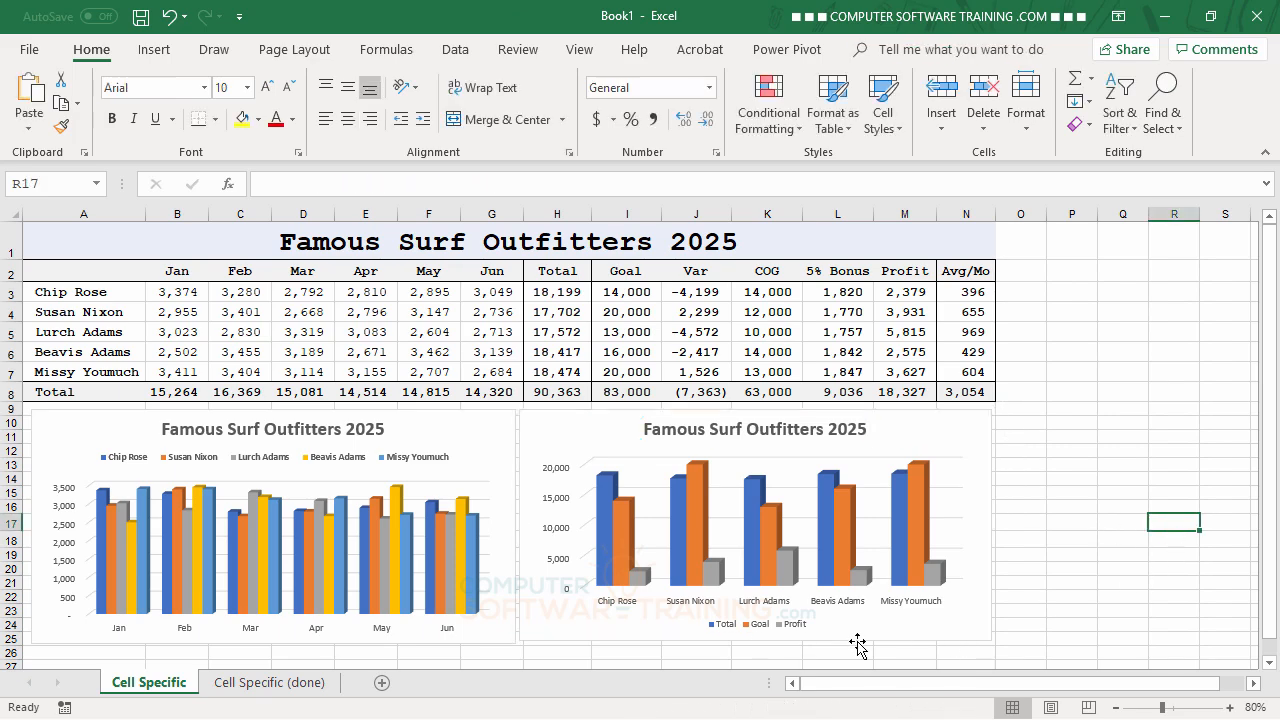
# - Place the Total, Goal and Profit chart's legend at the top of the chart, under the title
pyautogui.click(952, 432)
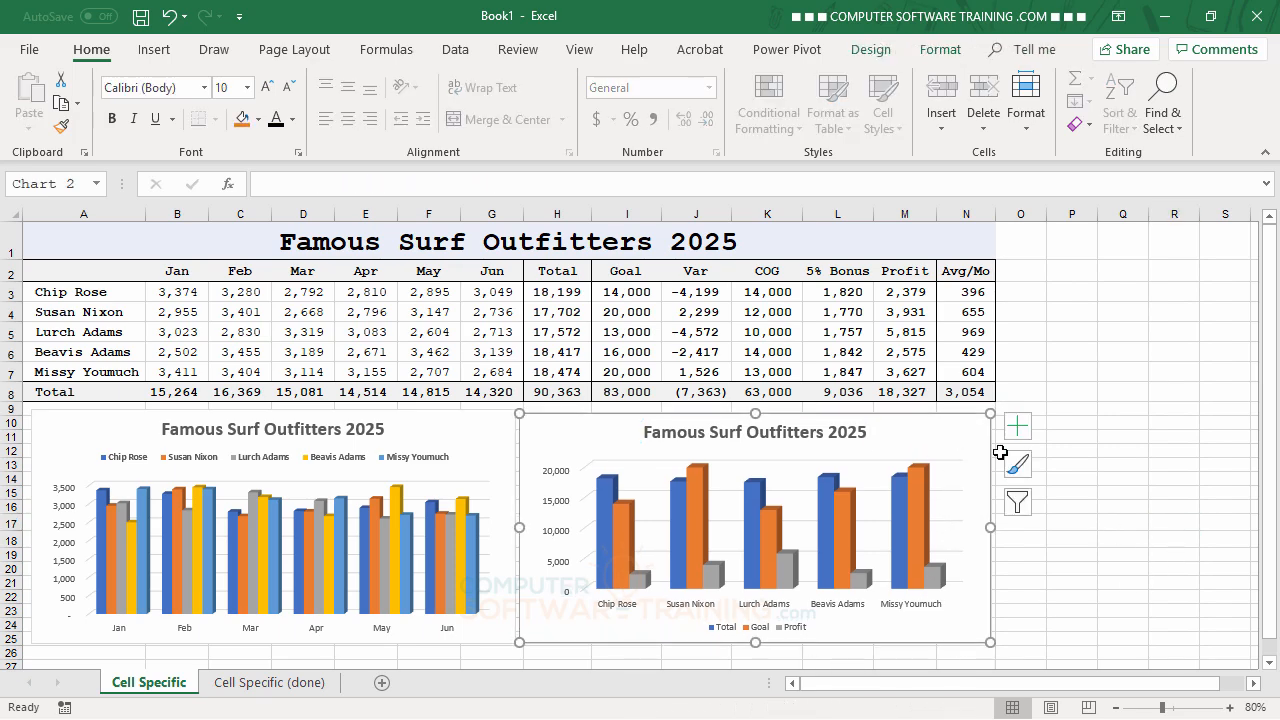
pyautogui.click(1019, 429)
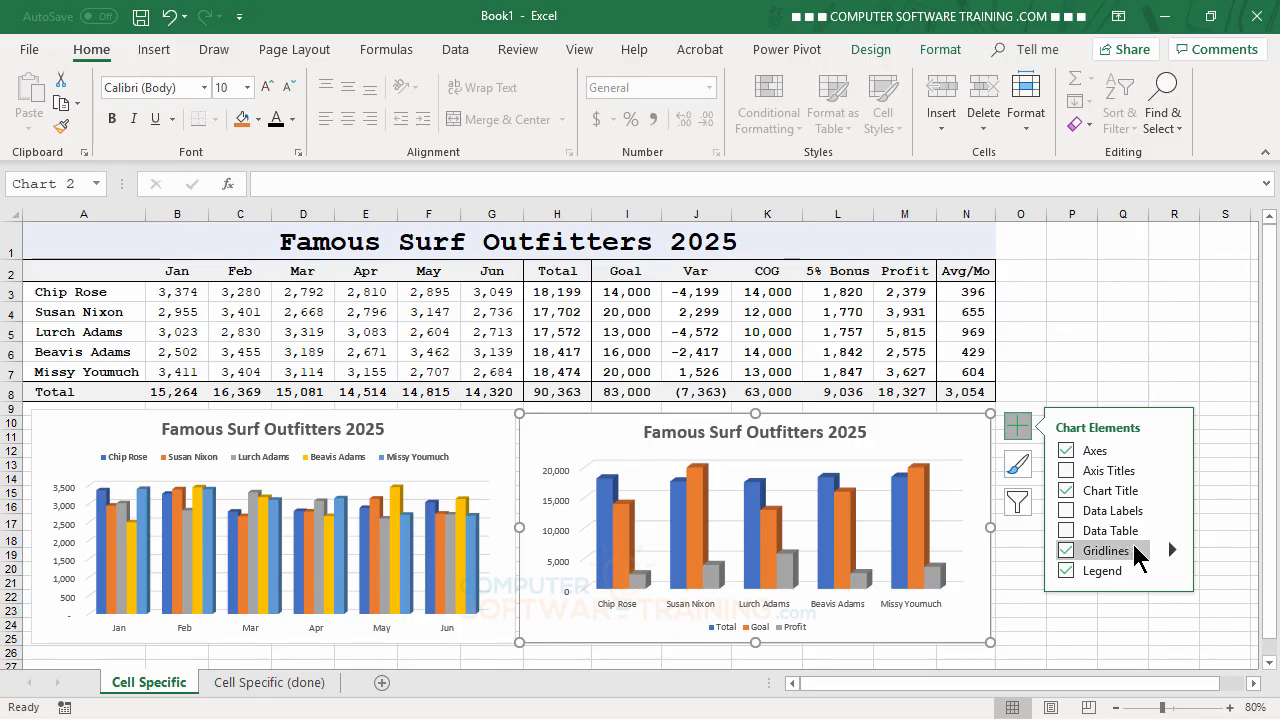
pyautogui.click(1172, 570)
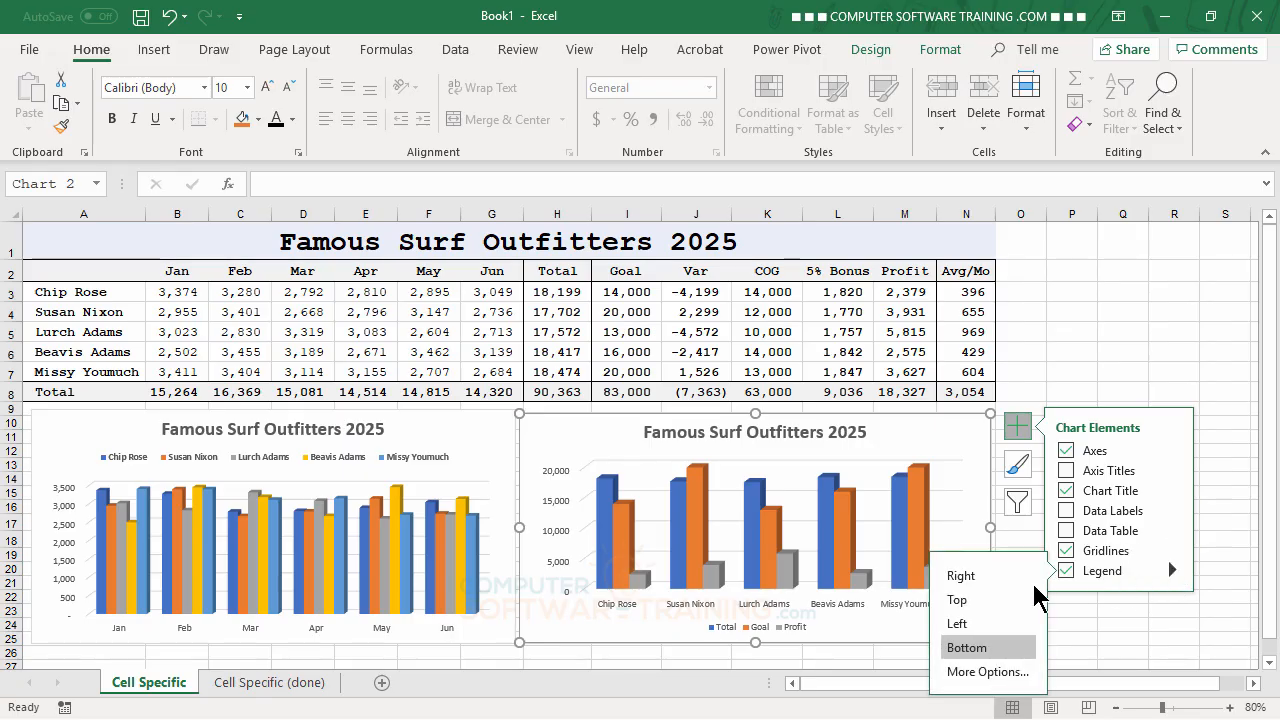
pyautogui.click(965, 603)
pyautogui.click(1140, 318)
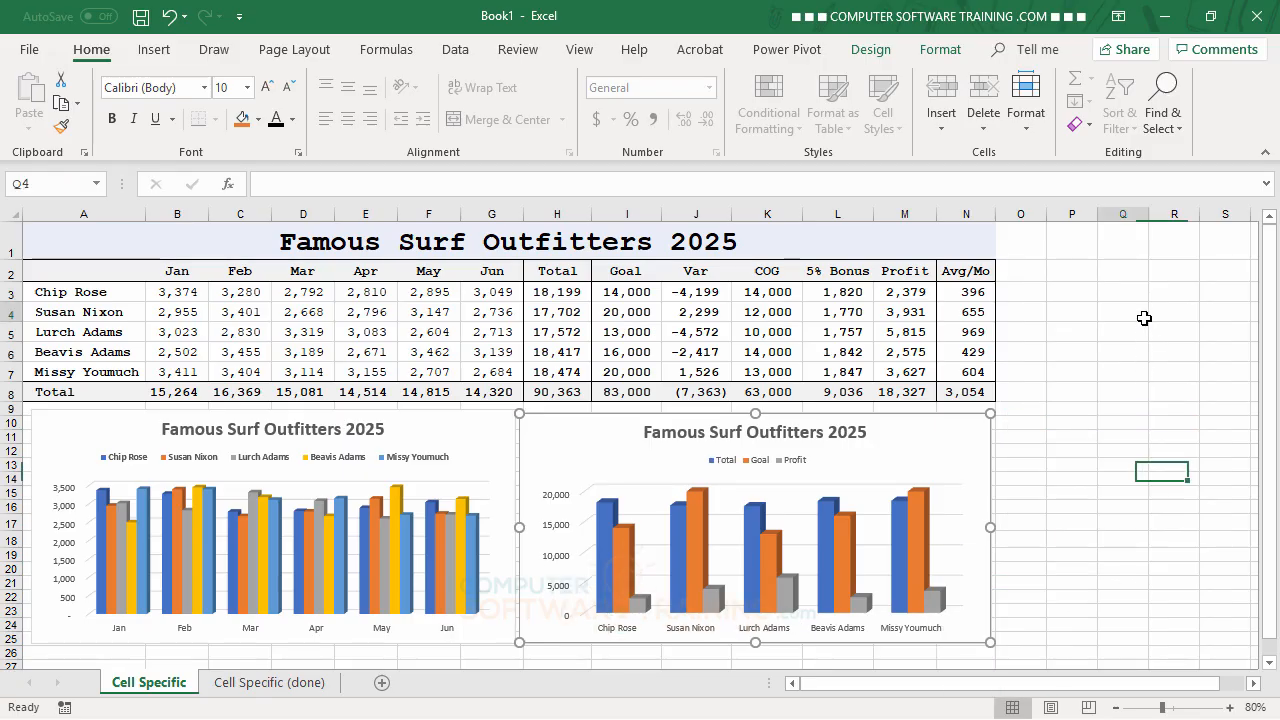
# - Set the Total, Goal and Profit chart's legend text to 10.5 pt bold and deselect the chart
pyautogui.click(788, 461)
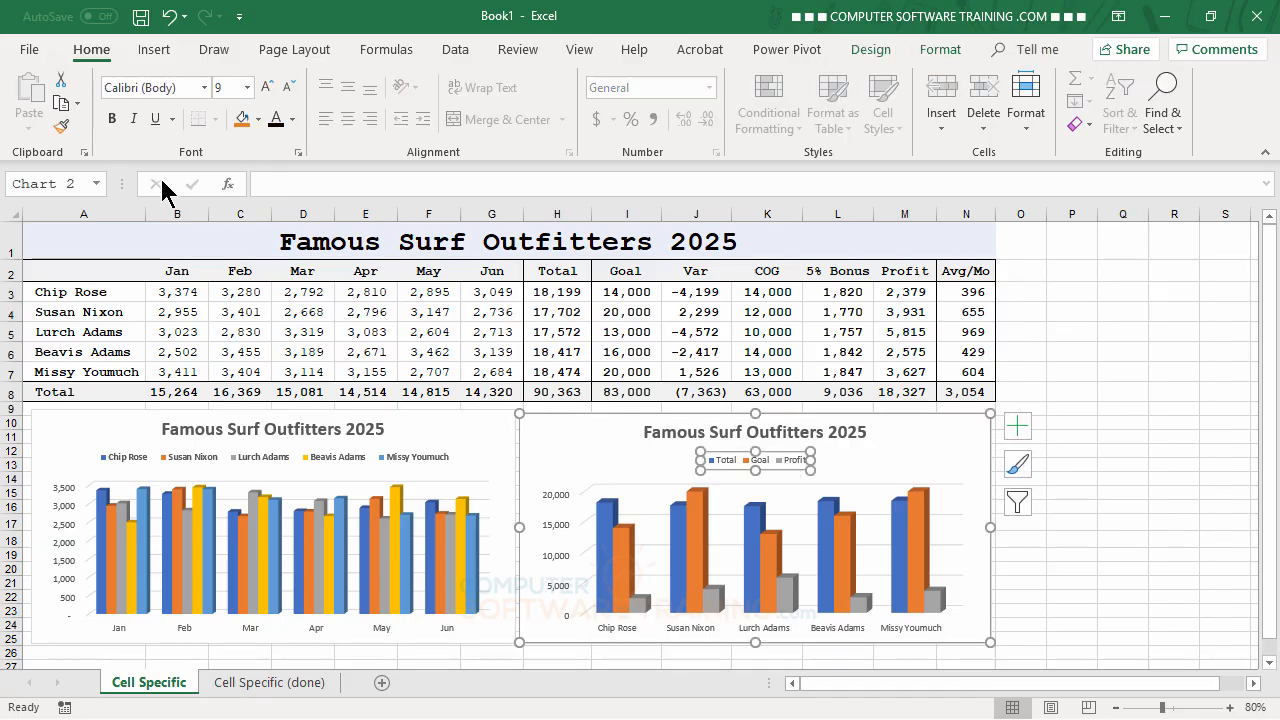
pyautogui.click(267, 88)
pyautogui.click(268, 87)
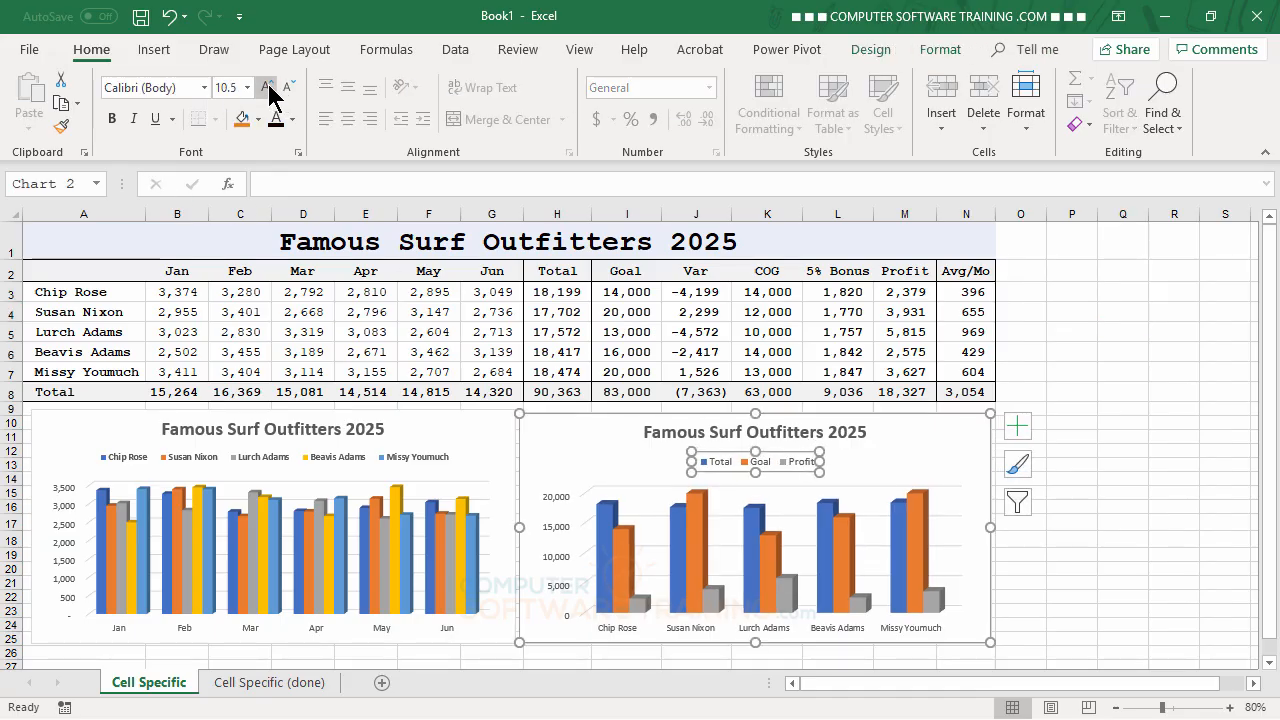
pyautogui.click(113, 119)
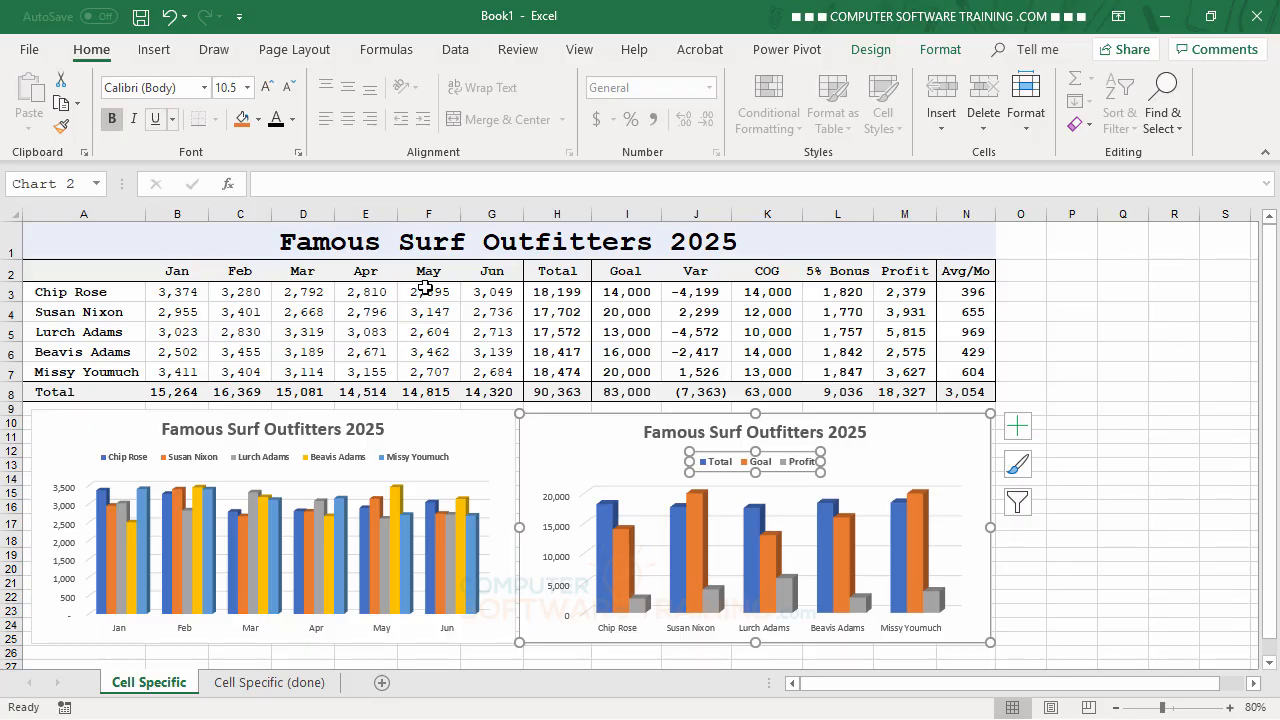
pyautogui.click(1102, 423)
# - Nudge the Total, Goal and Profit chart up slightly to line up with the monthly sales chart, and deselect it
pyautogui.click(959, 466)
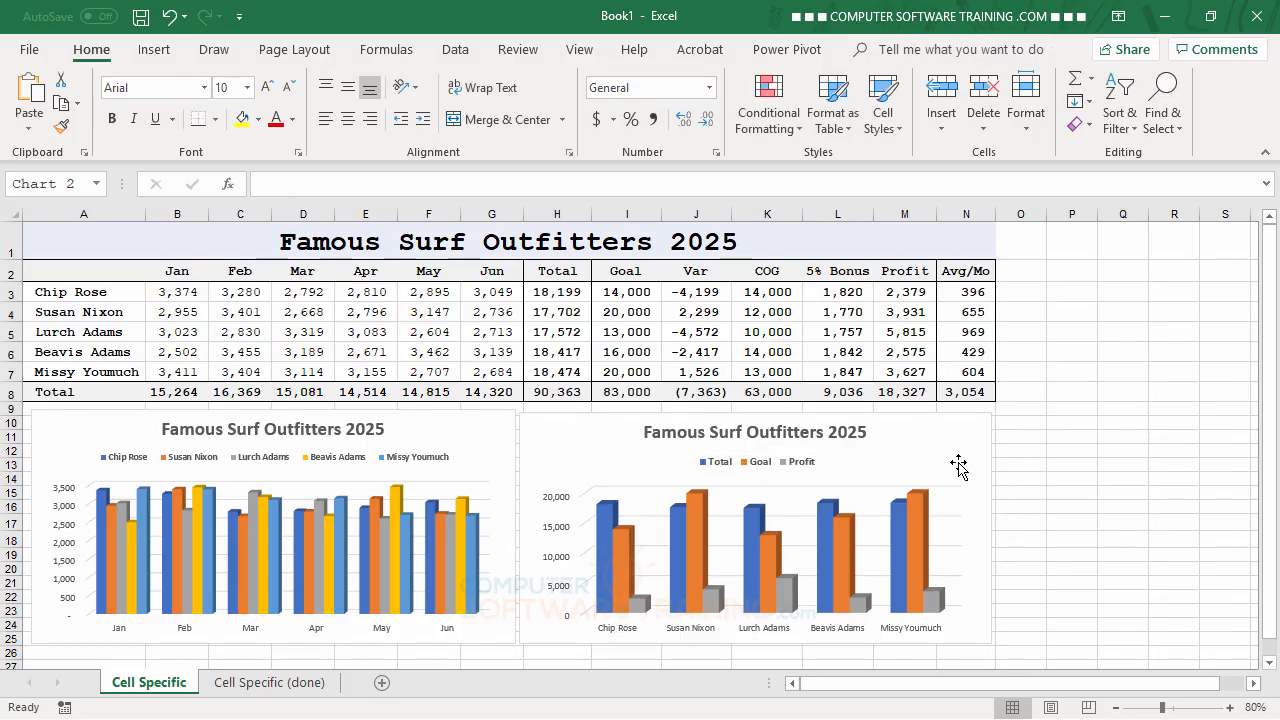
pyautogui.moveTo(958, 462); pyautogui.dragTo(958, 460)
pyautogui.click(1216, 451)
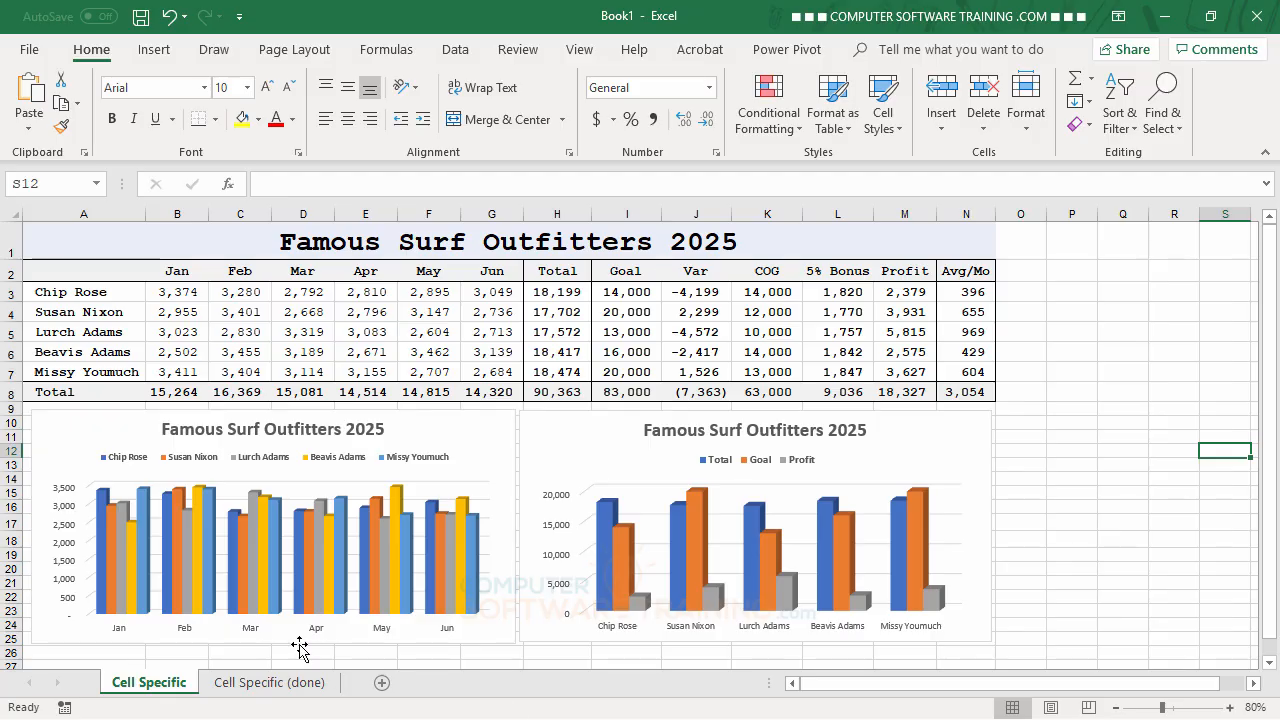
# - Change the monthly sales chart to 3-D Stacked Column and switch its rows and columns to plot by salesperson
pyautogui.click(485, 431)
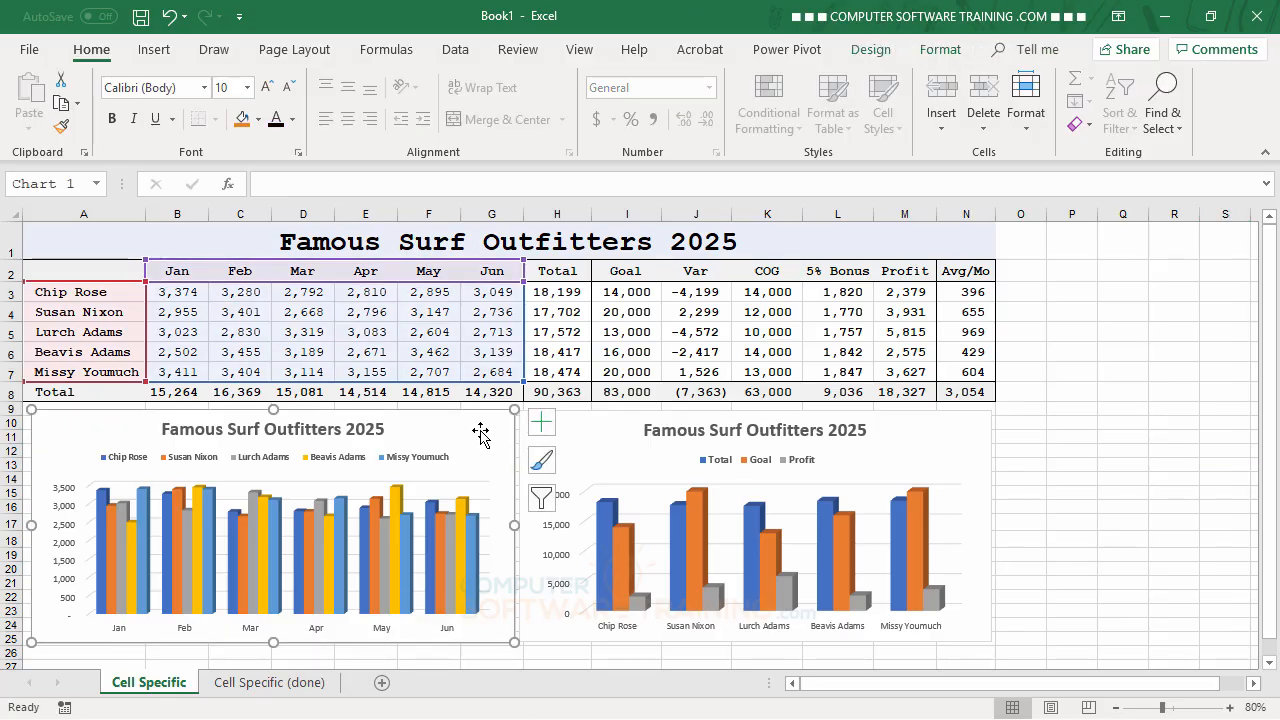
pyautogui.click(869, 52)
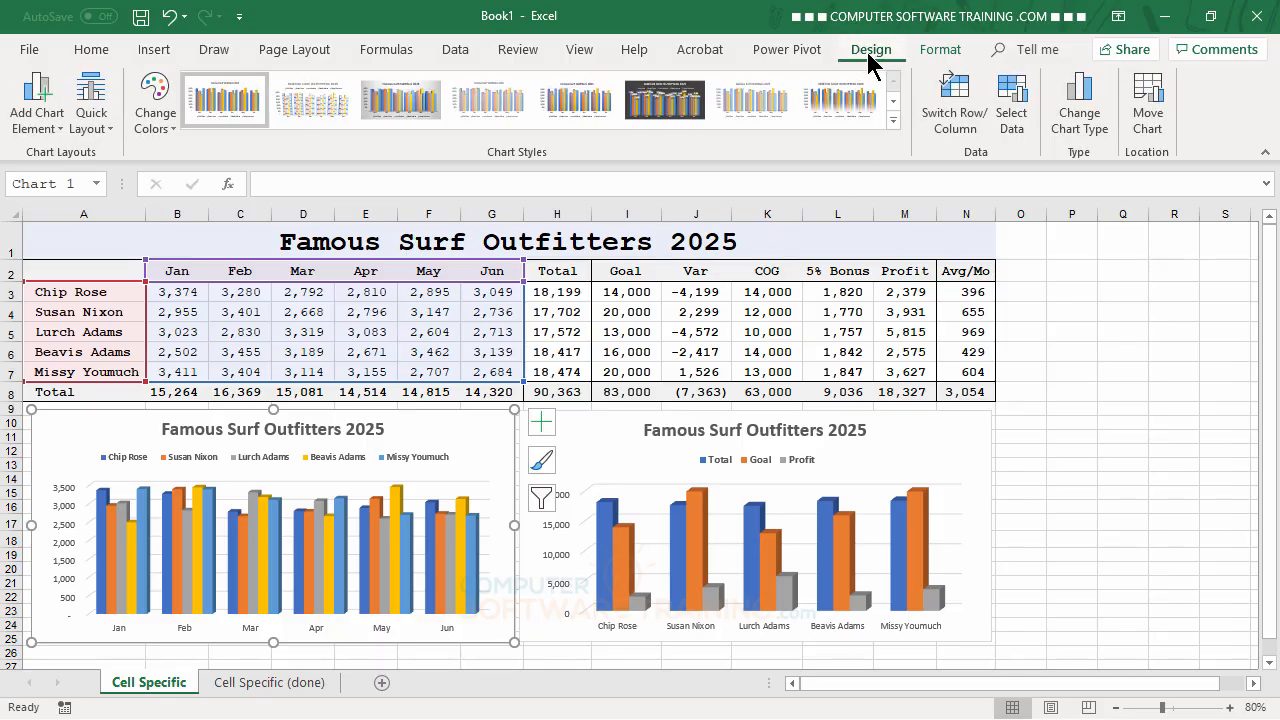
pyautogui.click(1081, 107)
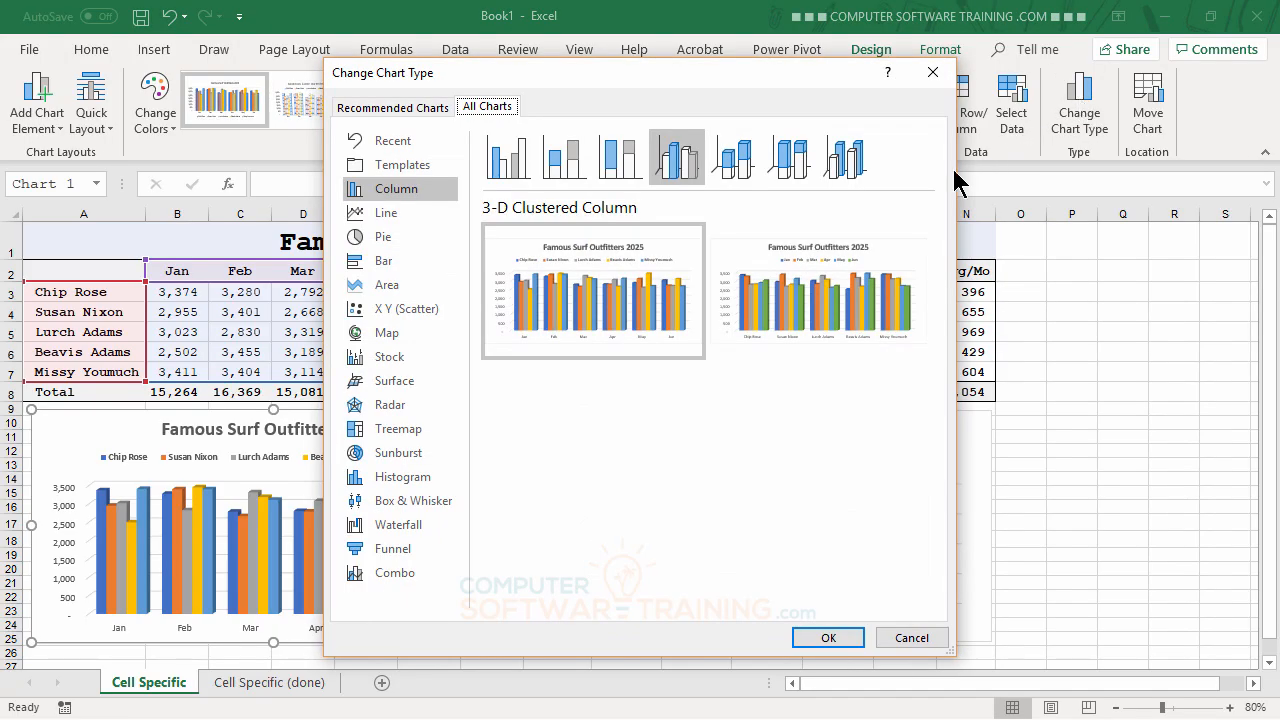
pyautogui.click(730, 175)
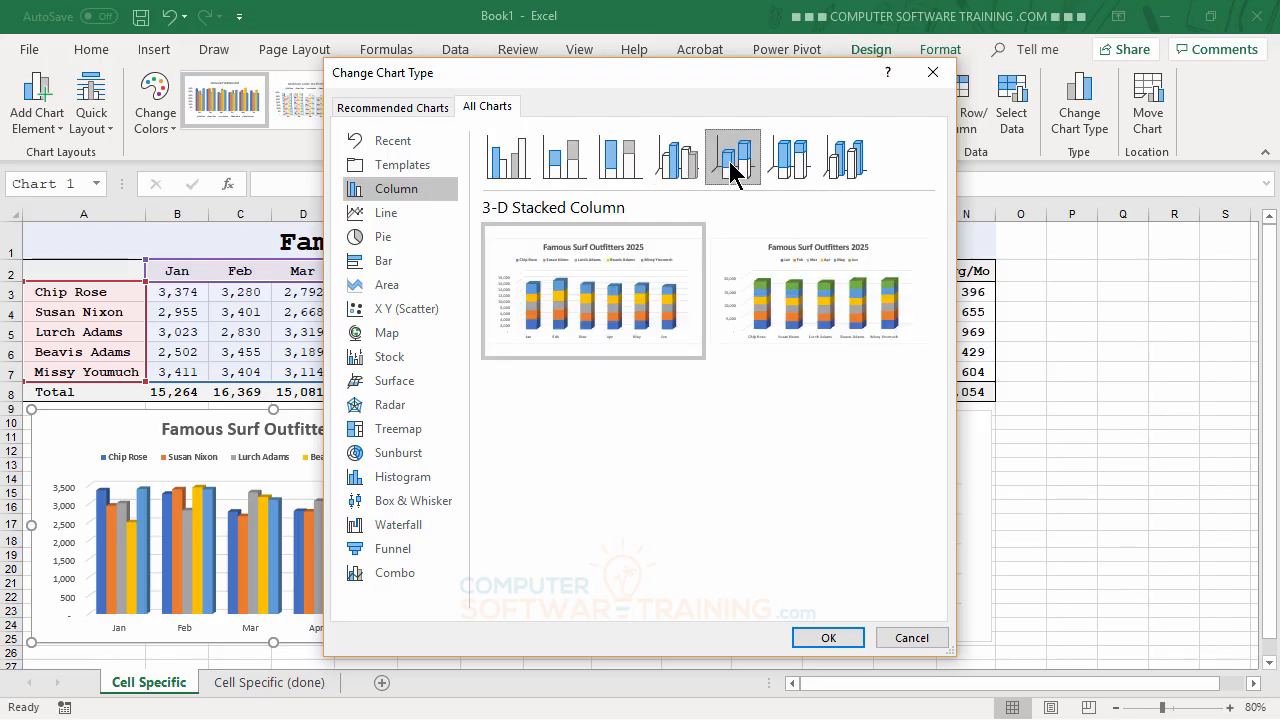
pyautogui.click(828, 641)
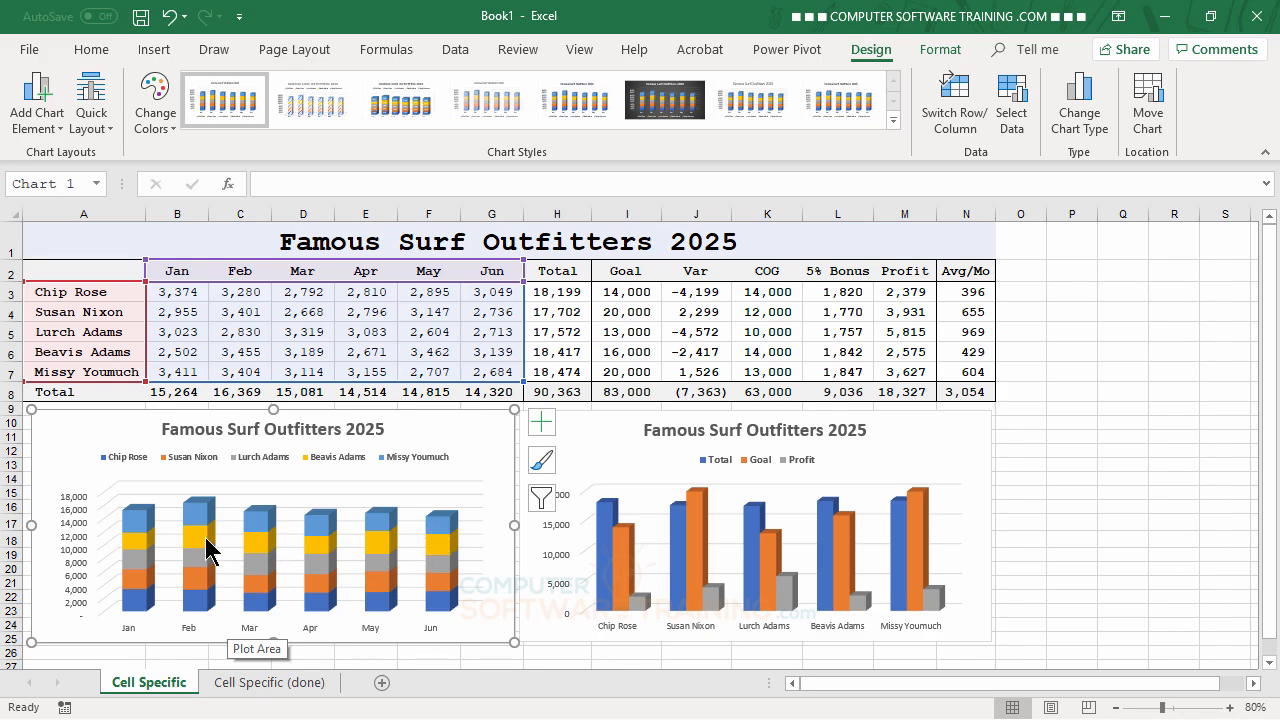
pyautogui.moveTo(208, 551)
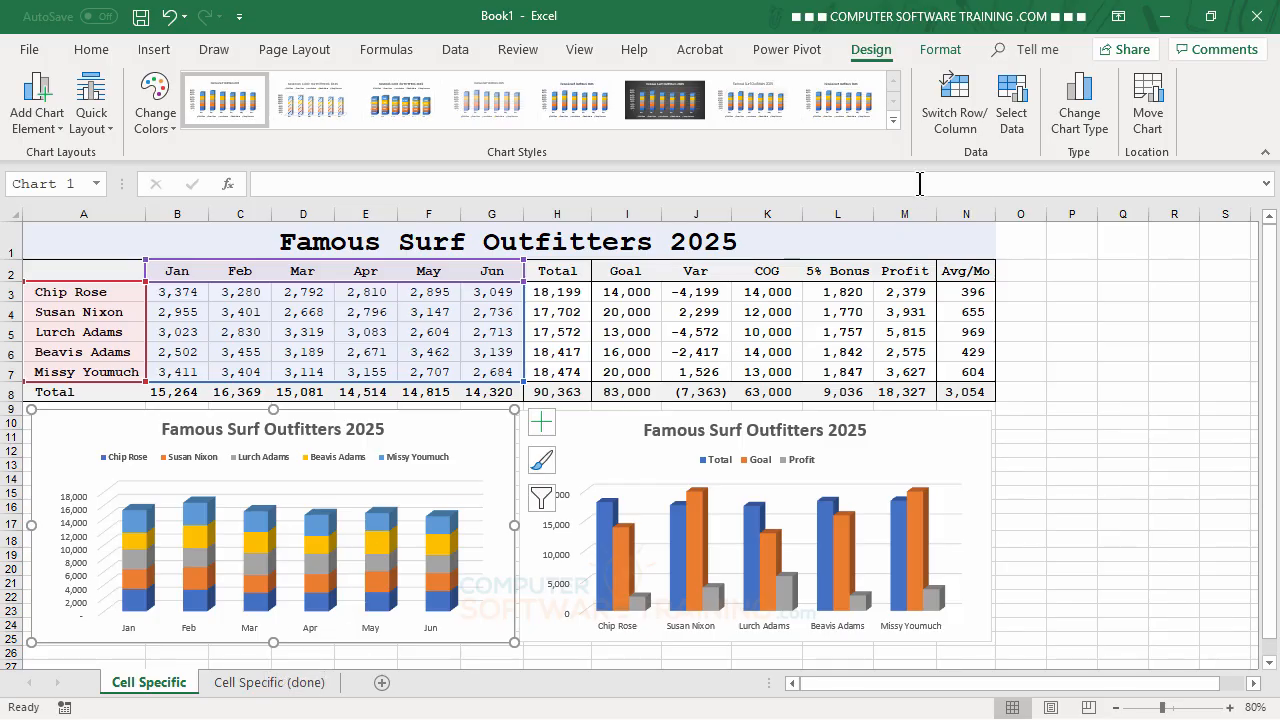
pyautogui.click(958, 94)
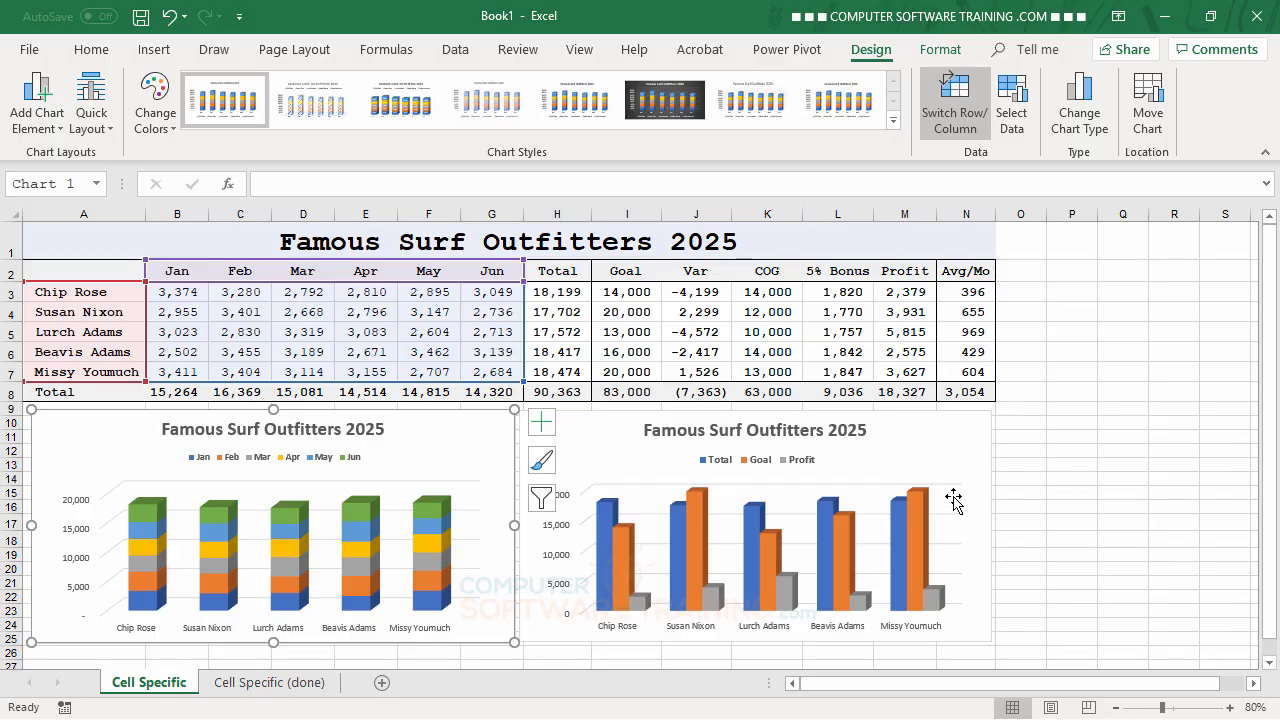
# - Switch the Total, Goal and Profit chart's rows and columns to plot by category, and switch them back to plot by salesperson
pyautogui.click(953, 437)
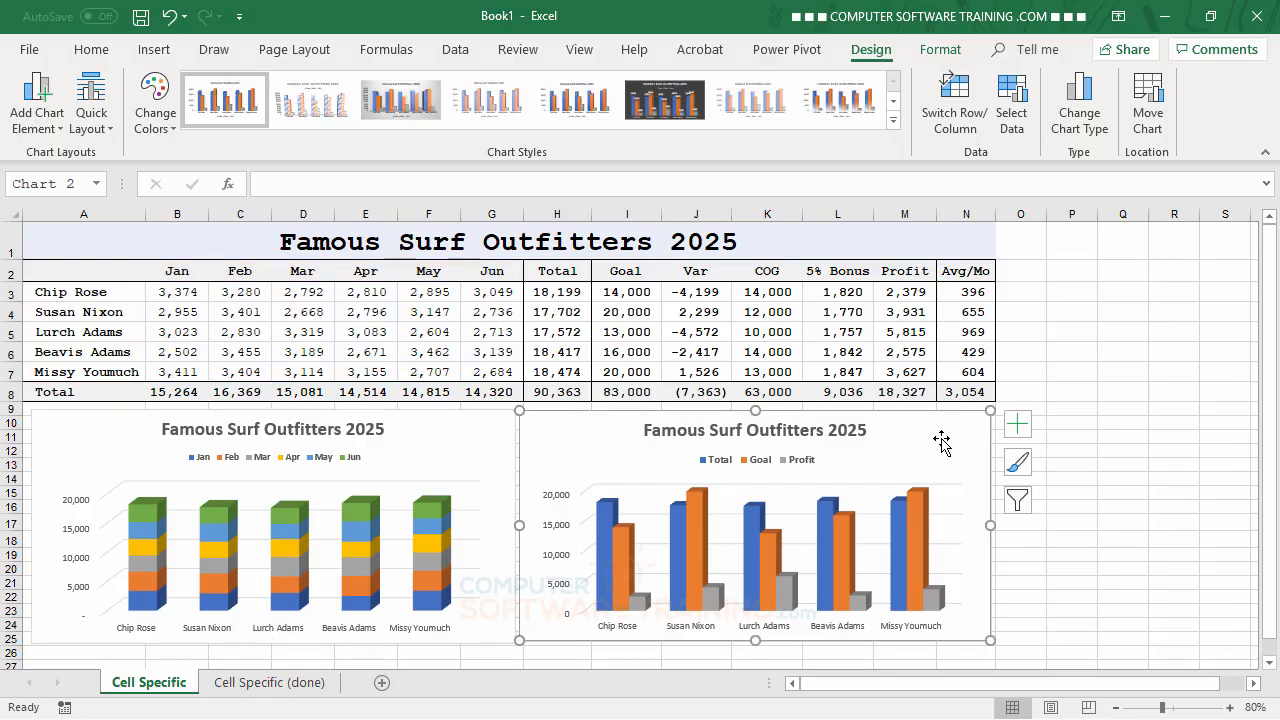
pyautogui.click(957, 110)
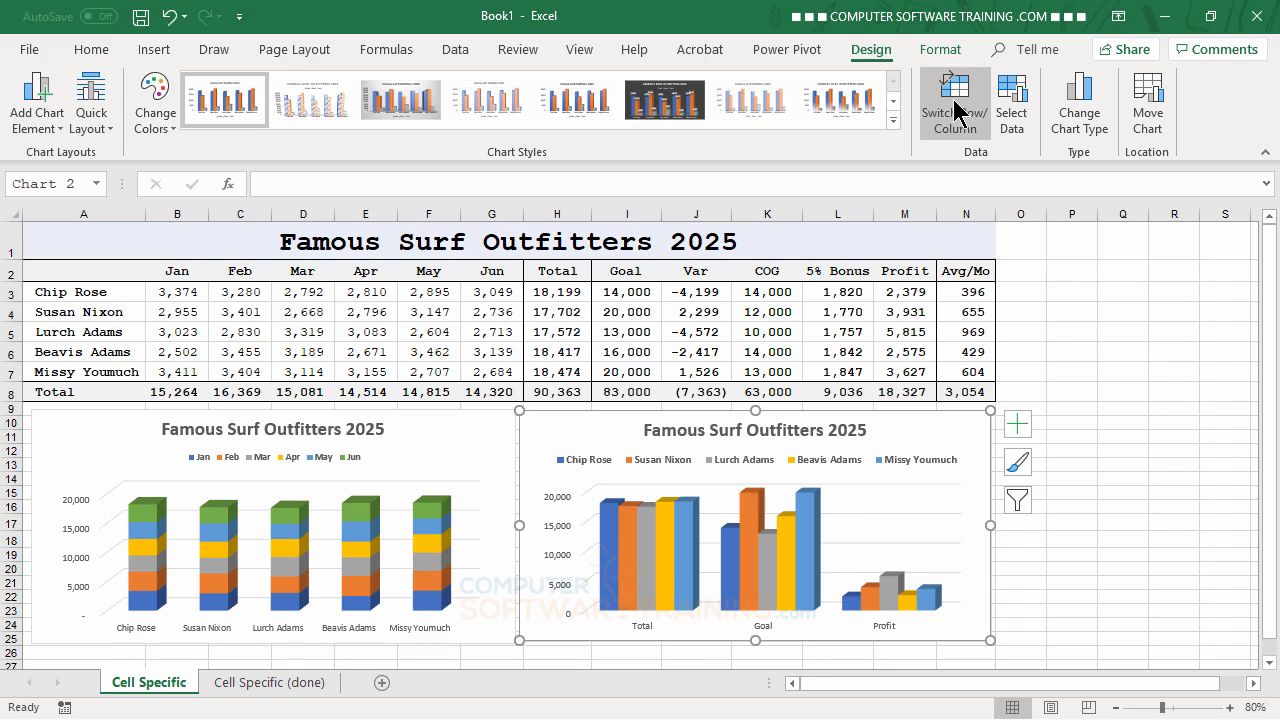
pyautogui.click(957, 110)
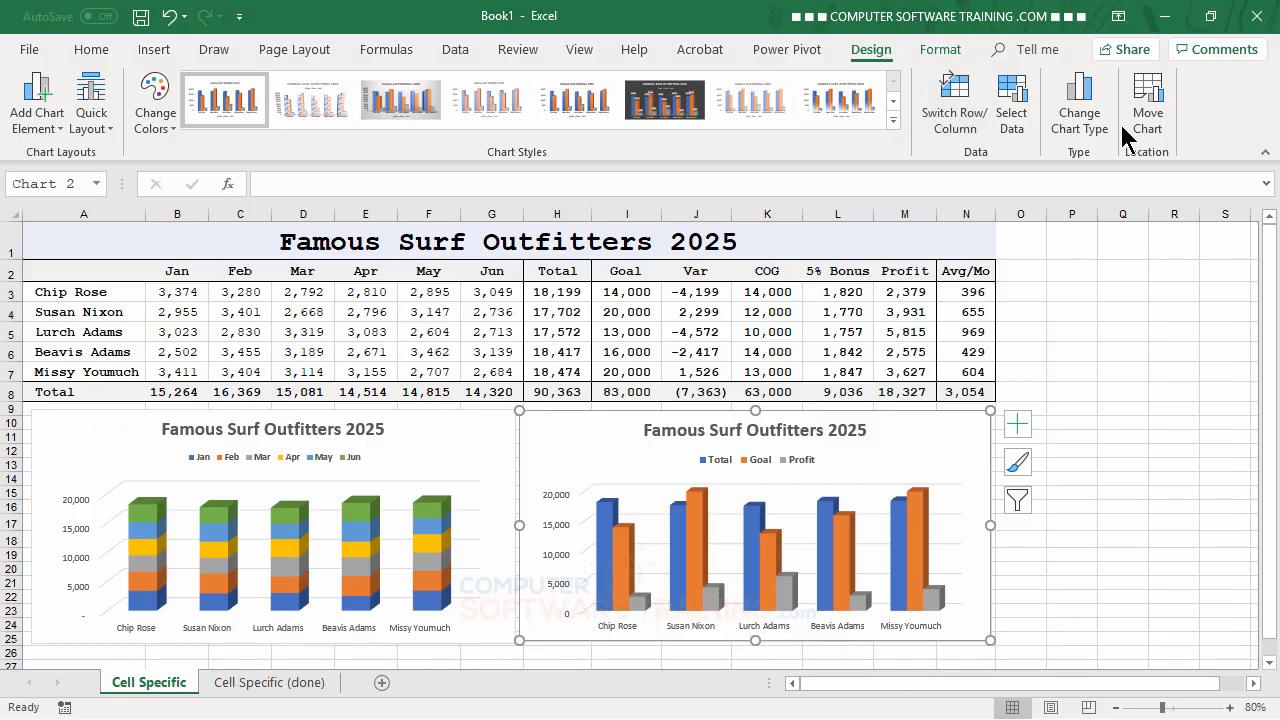
# - Change the Total, Goal and Profit chart to 3-D Stacked Column, undo the change and deselect the chart
pyautogui.click(1078, 118)
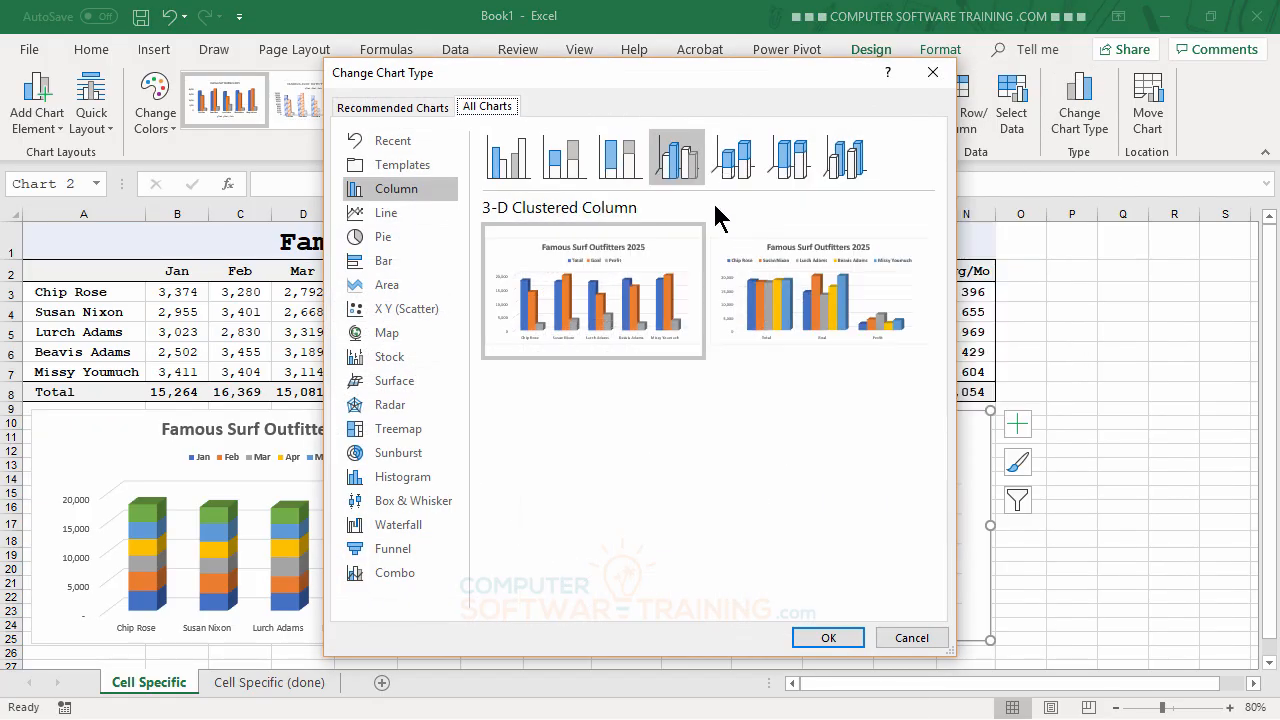
pyautogui.click(738, 164)
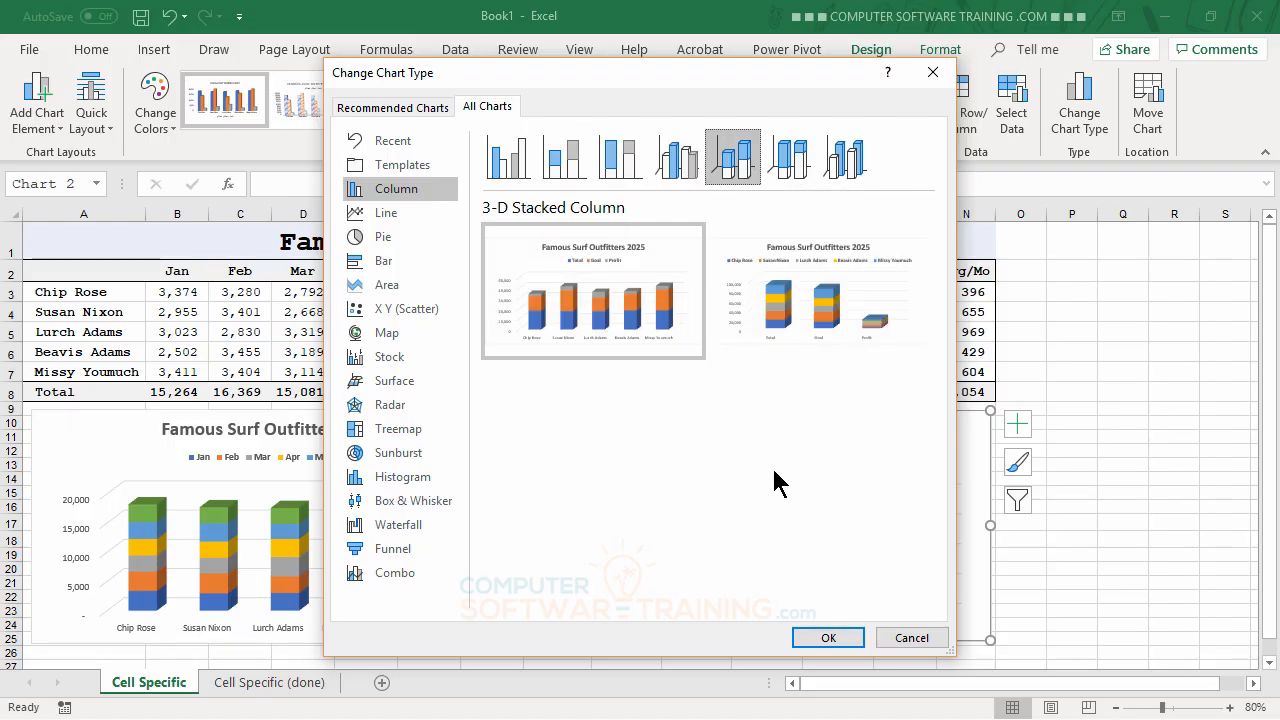
pyautogui.click(829, 645)
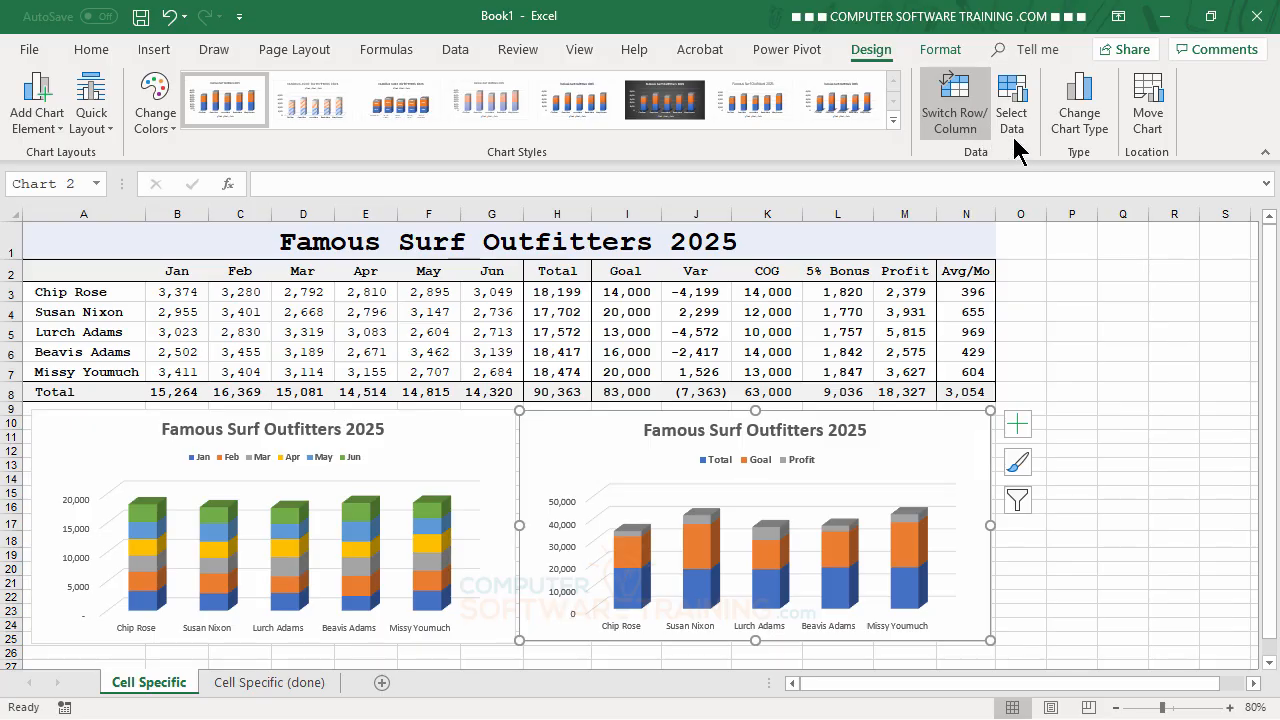
pyautogui.click(170, 16)
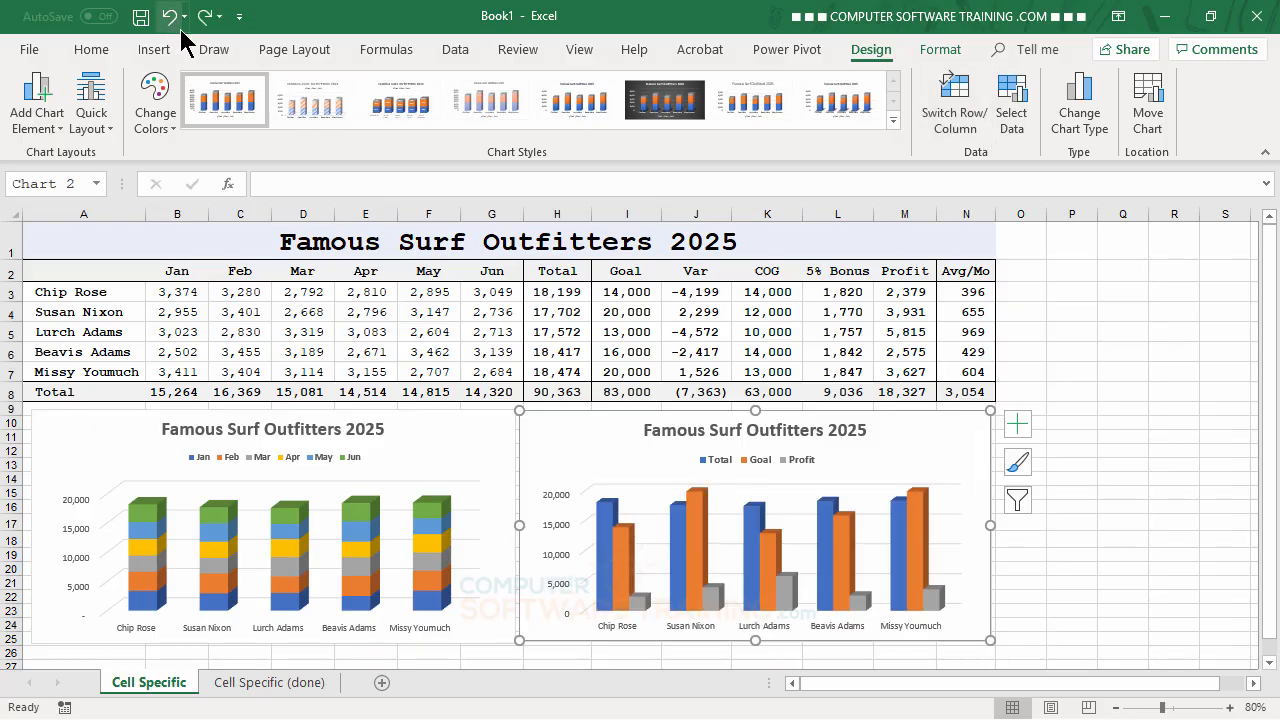
pyautogui.click(1108, 334)
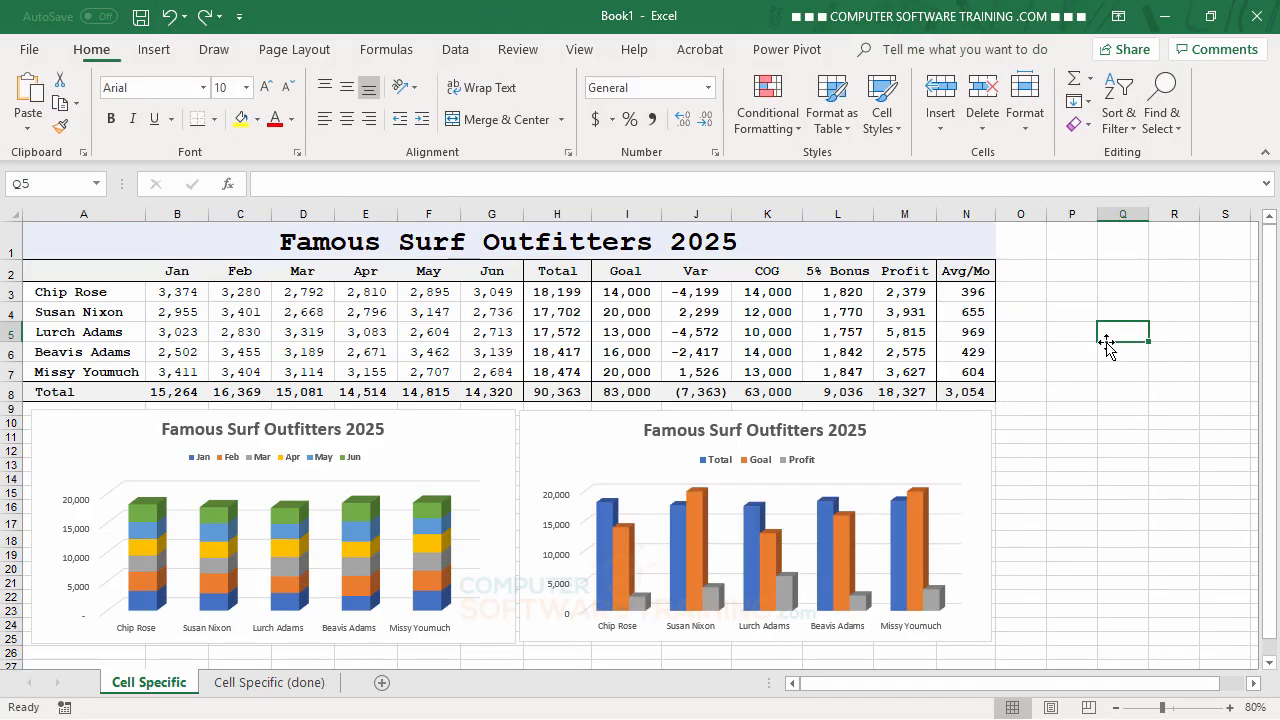